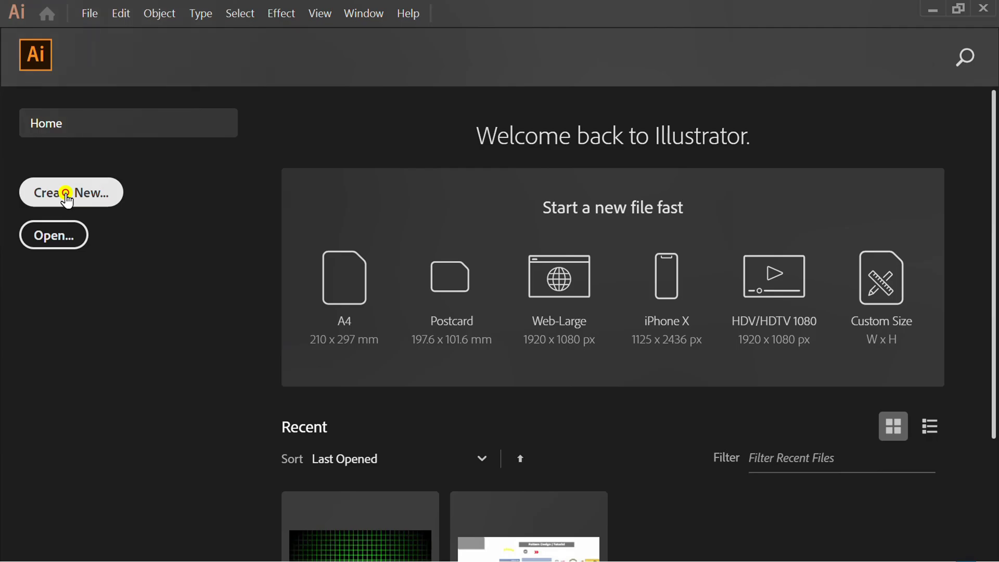
Create a new document 1280 pt wide and 720 pt high in landscape orientation
click(68, 201)
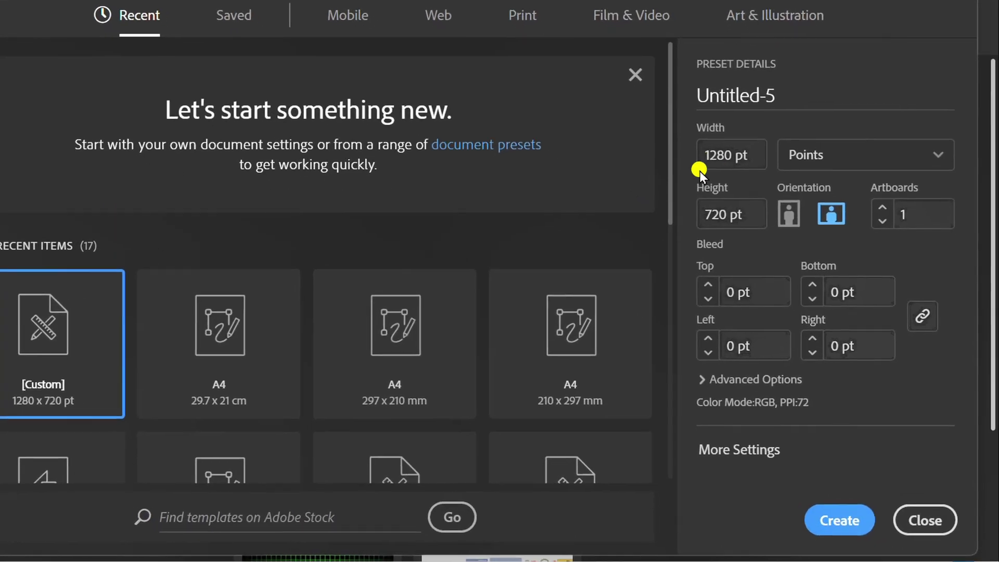
click(702, 166)
click(754, 214)
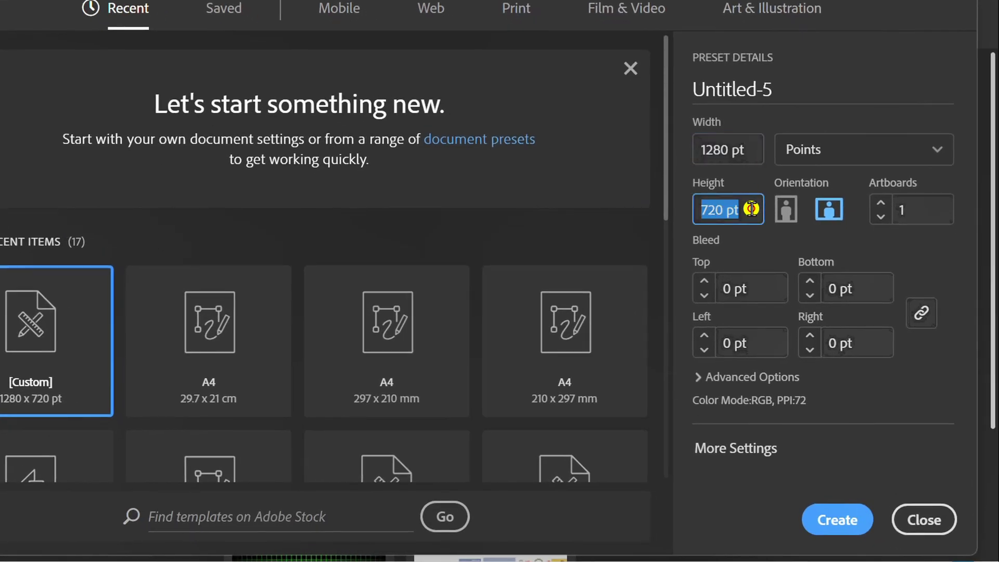
click(836, 522)
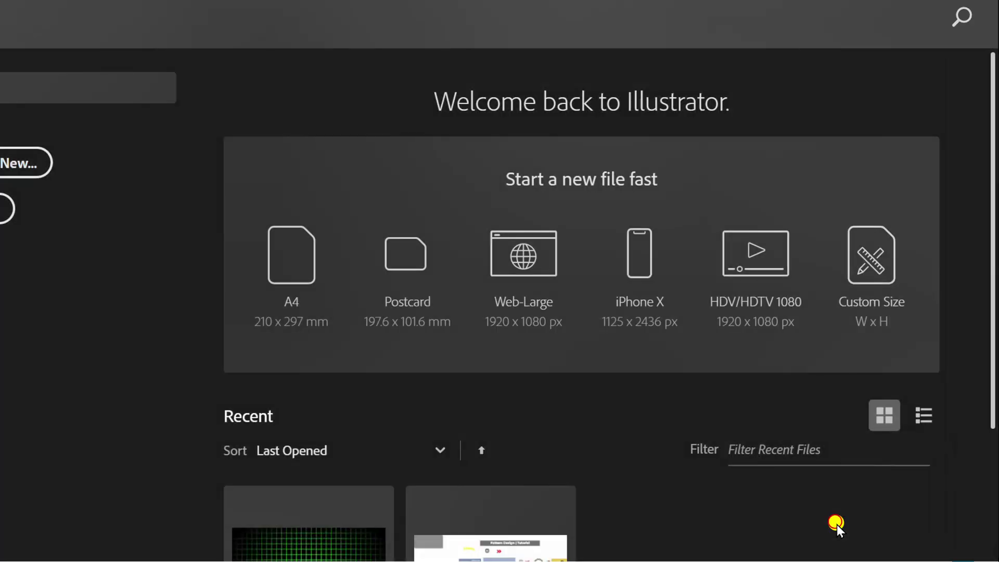
Draw a 1280 x 720 pt rectangle that covers the whole artboard
key(ctrl+minus)
key(ctrl+minus)
key(m)
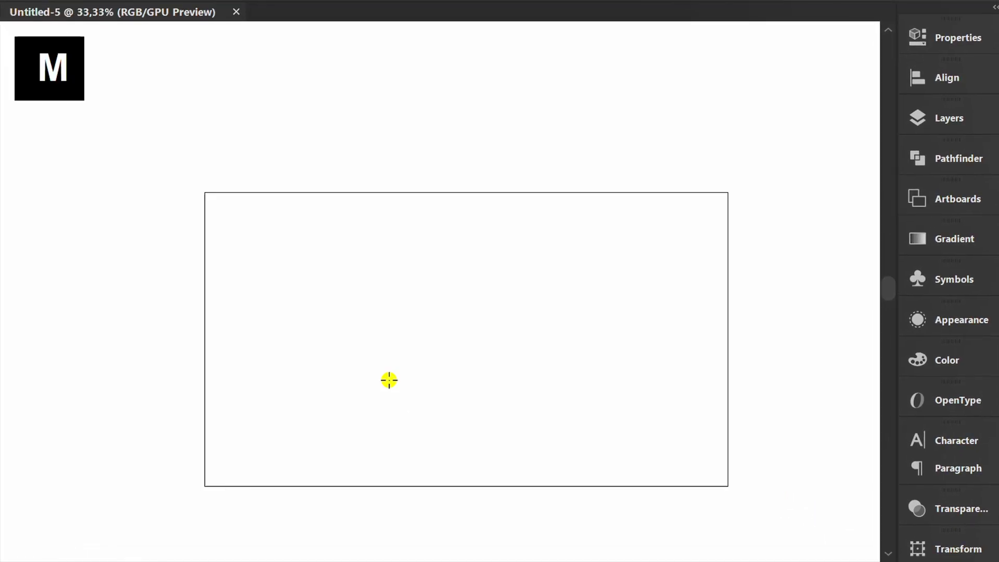
drag(207, 194, 728, 486)
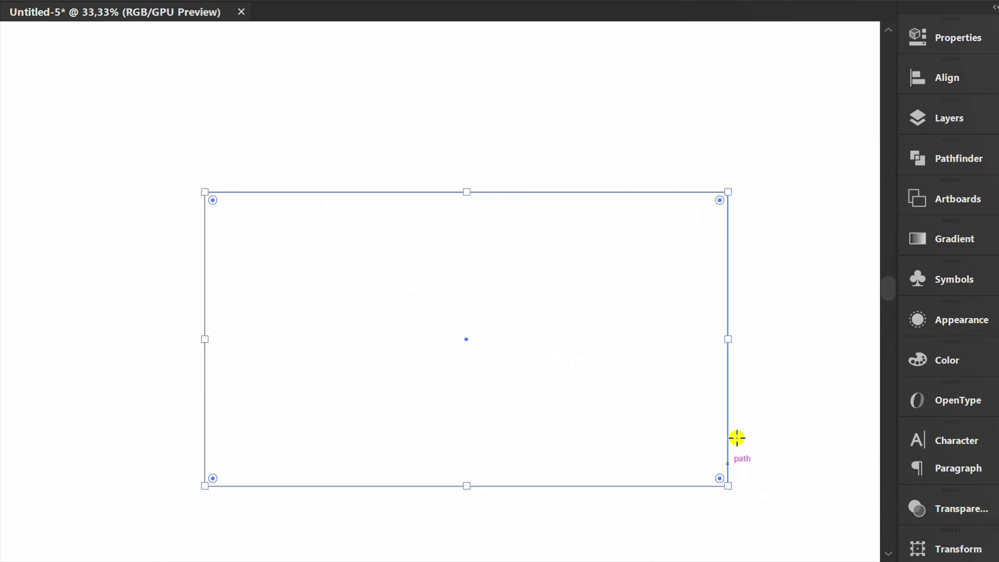
Fill the background rectangle with the lightest grey swatch and remove its stroke
click(940, 38)
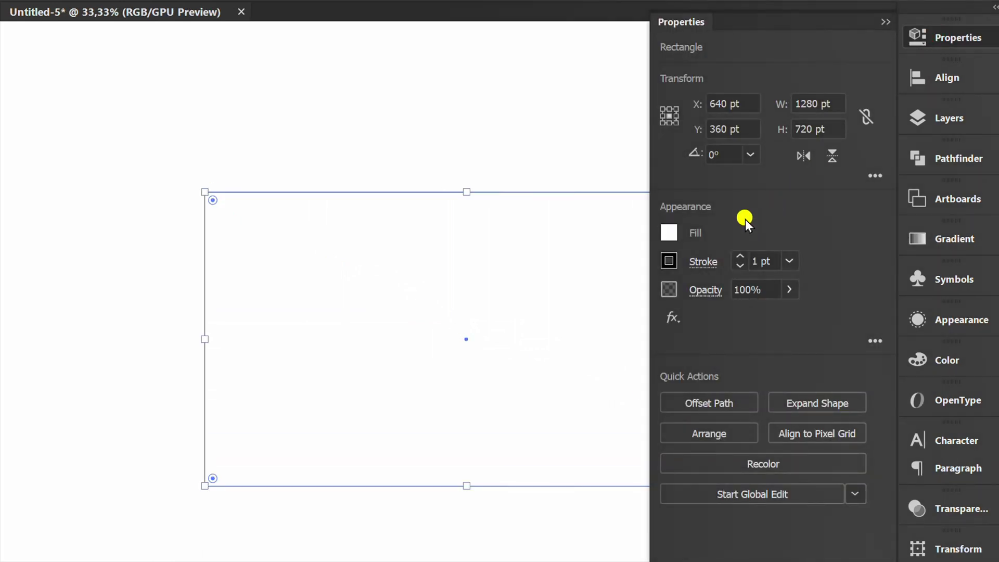
click(670, 234)
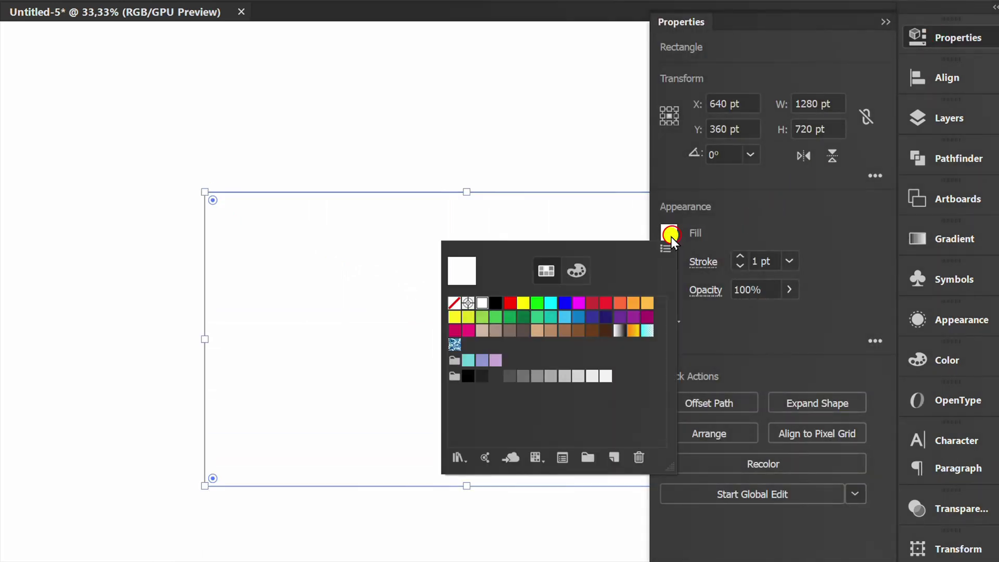
click(611, 374)
click(845, 231)
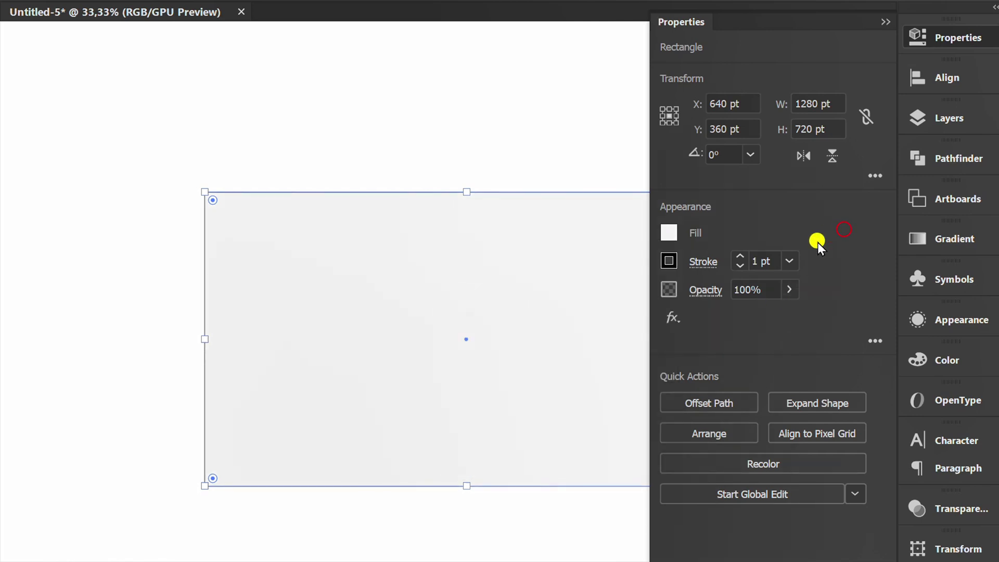
click(671, 262)
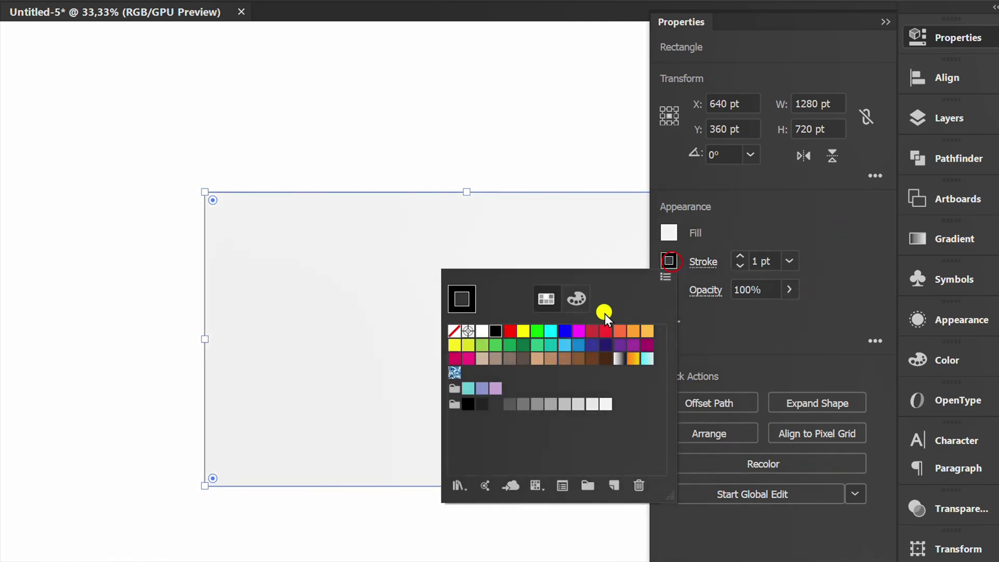
click(454, 332)
click(833, 299)
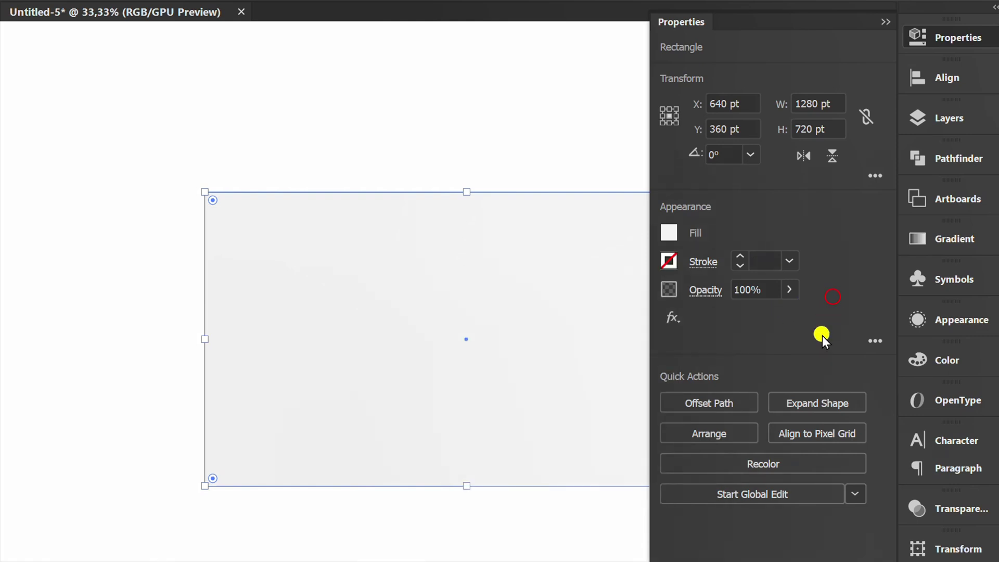
Recolor the background rectangle by setting its brightness to 97%
click(762, 464)
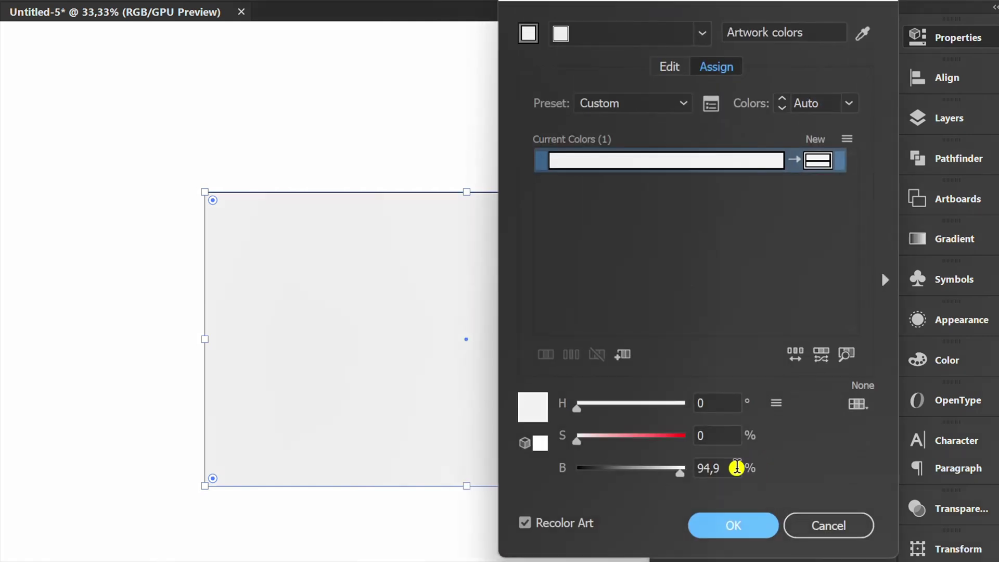
click(746, 468)
key(BackSpace)
key(BackSpace)
key(BackSpace)
key(BackSpace)
text(95)
key(Return)
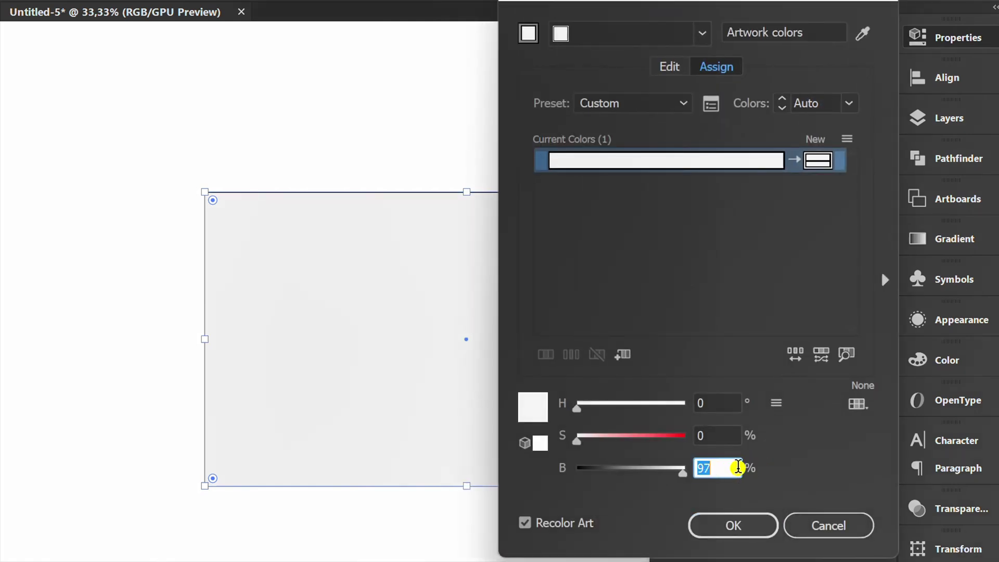
click(725, 526)
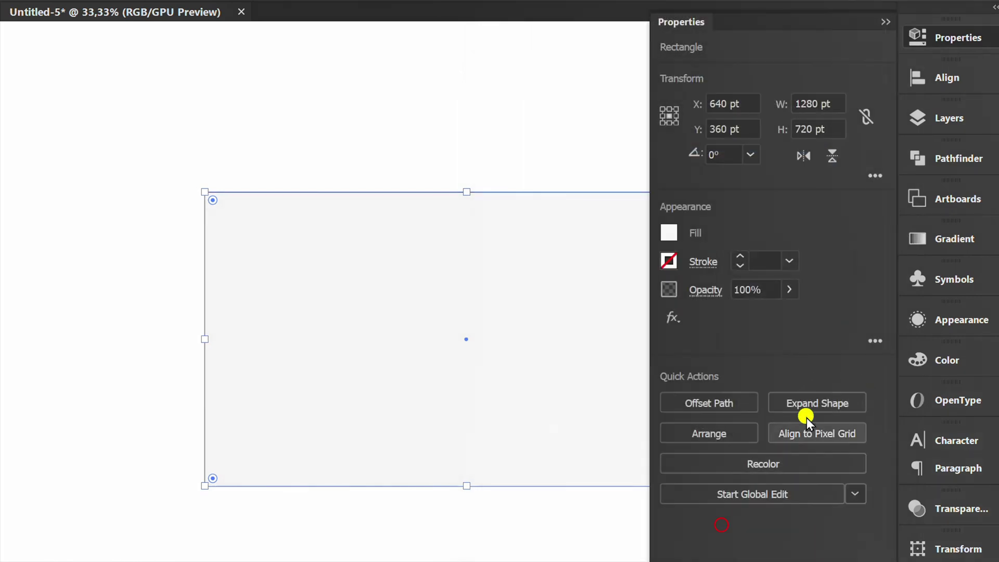
click(883, 23)
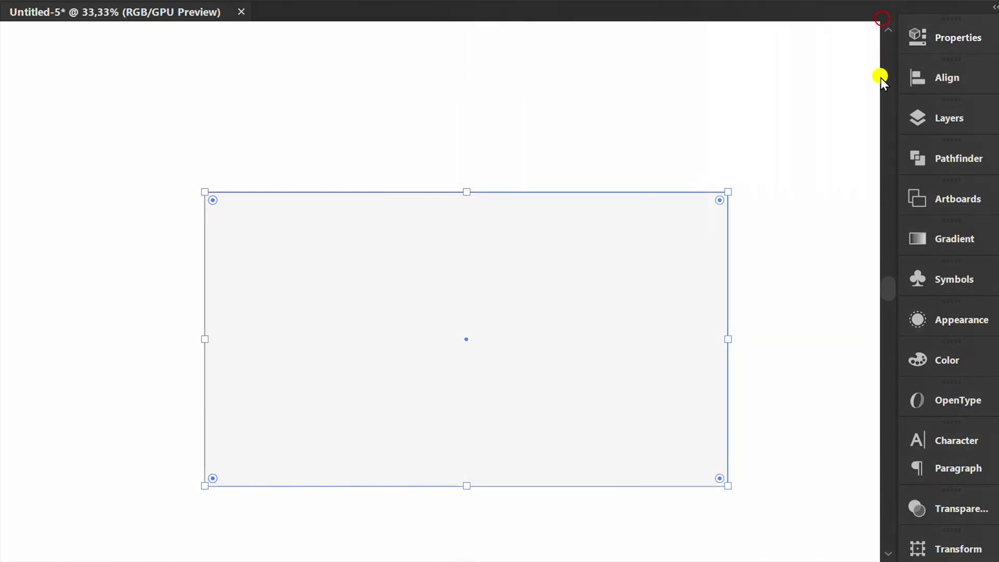
Lock the background layer, Layer 1, and add a new layer above it
click(937, 112)
click(653, 129)
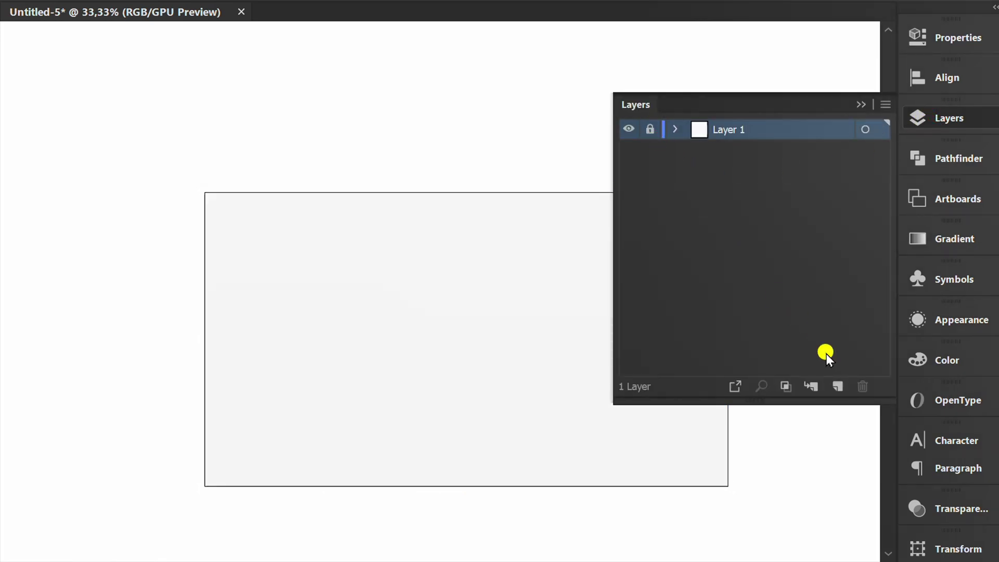
click(840, 387)
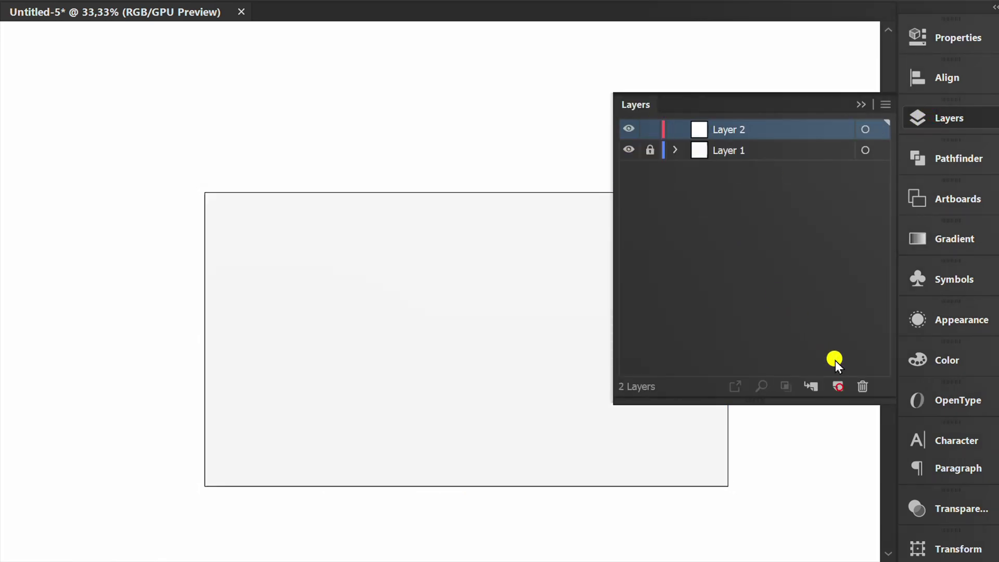
click(857, 104)
Create a 100 x 100 pt square in the upper-left area of the artboard
click(354, 244)
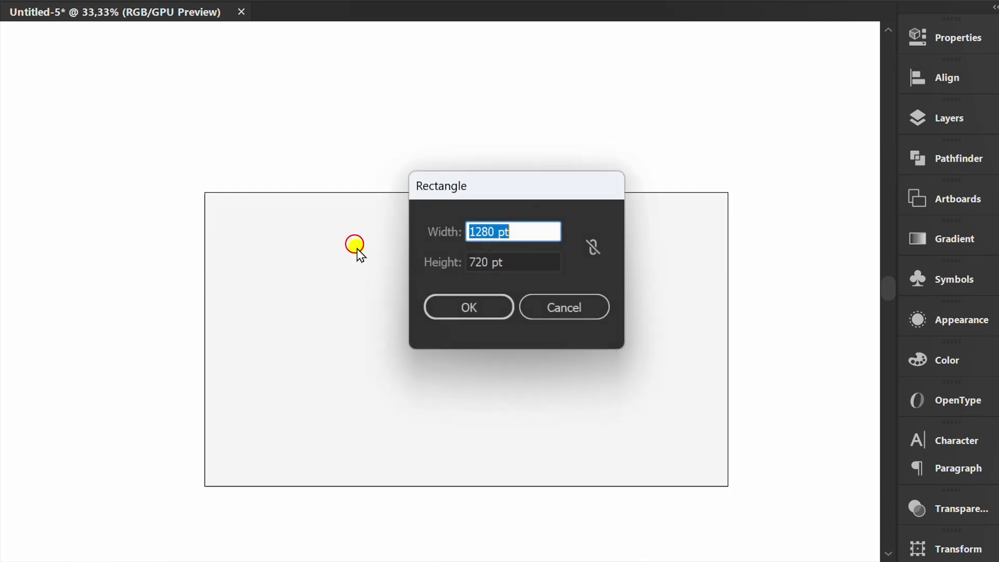
text(100)
key(Tab)
text(100)
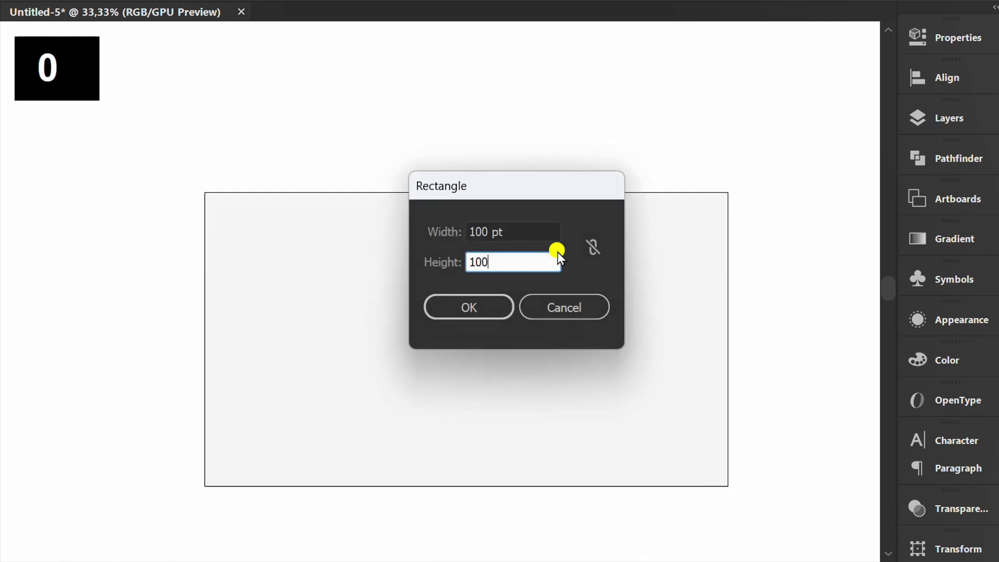
click(476, 307)
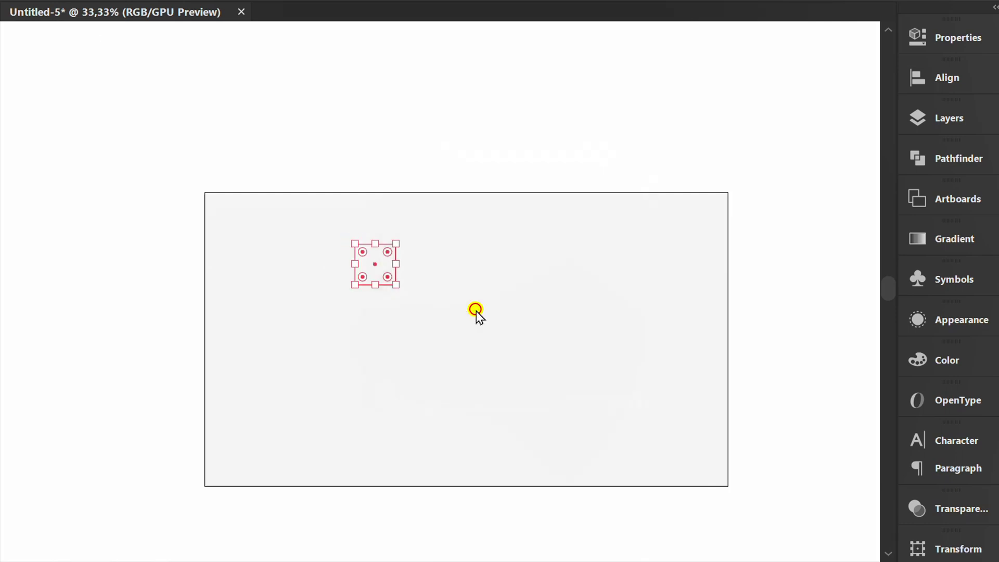
Fill the small square with the second-lightest grey swatch
click(937, 39)
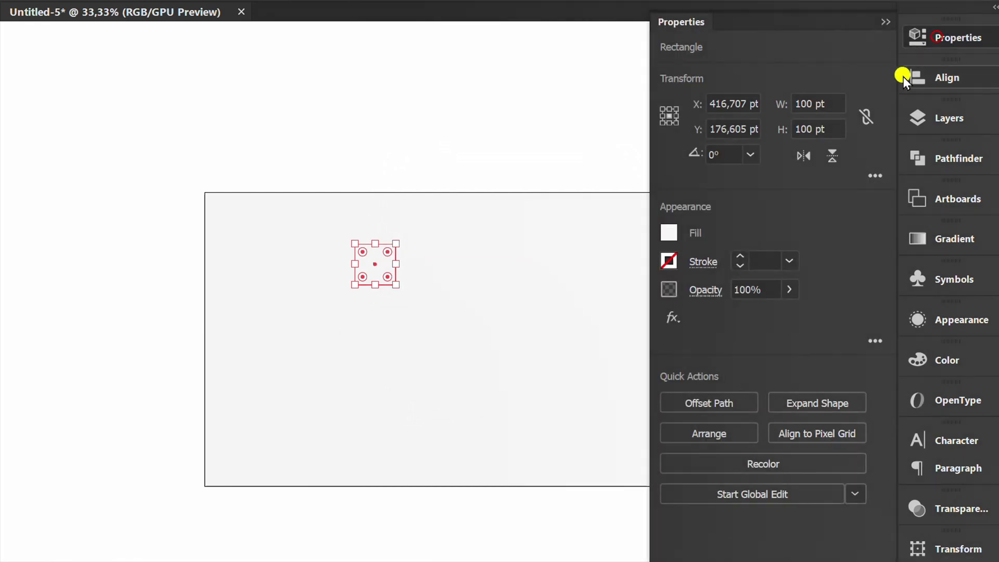
click(673, 233)
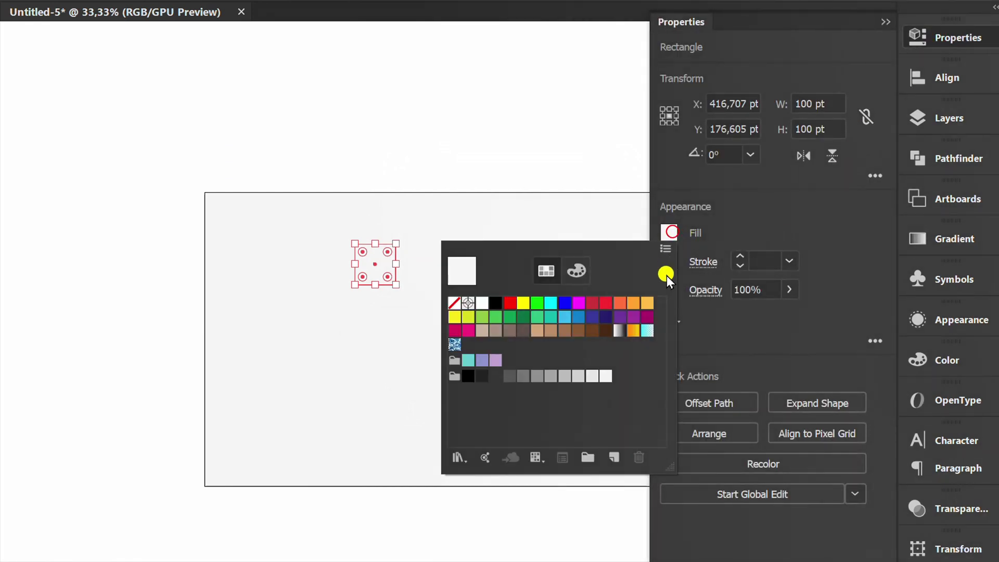
click(592, 377)
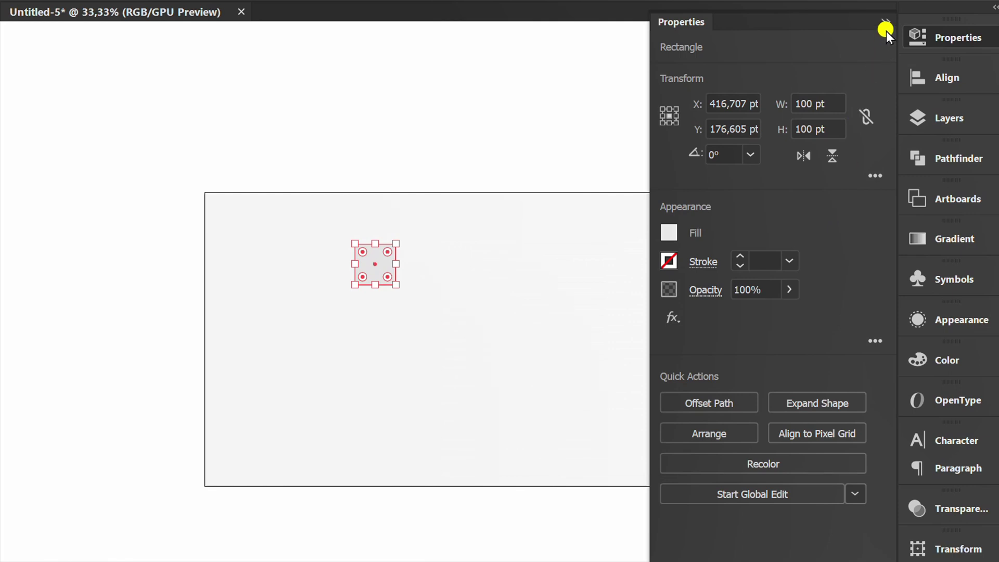
click(886, 22)
Duplicate the grey square horizontally so the copy sits flush against its right edge
alt+scroll(380, 303, up, 4)
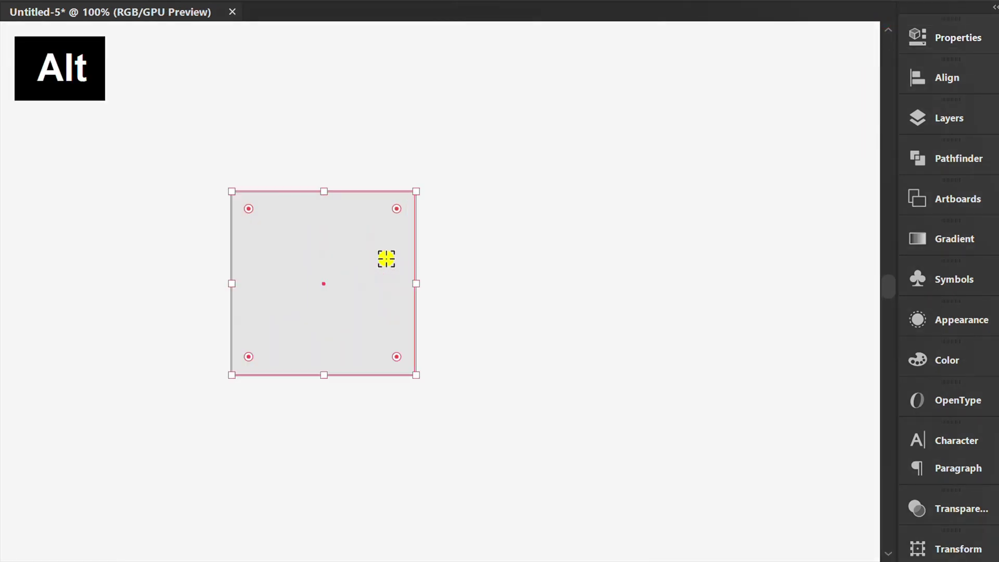
key(v)
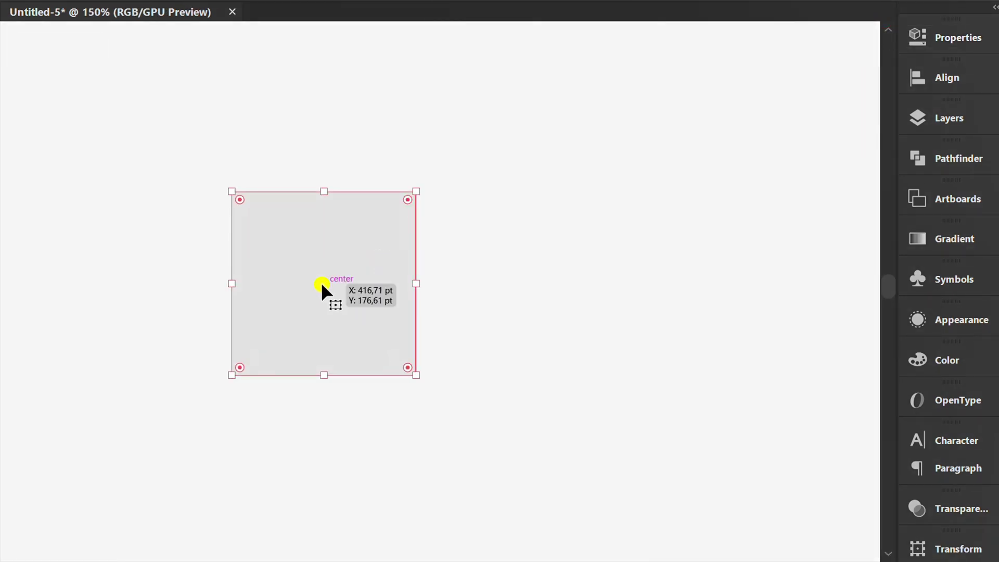
alt+shift+drag(323, 284, 509, 278)
Fill the duplicated square with white
click(944, 41)
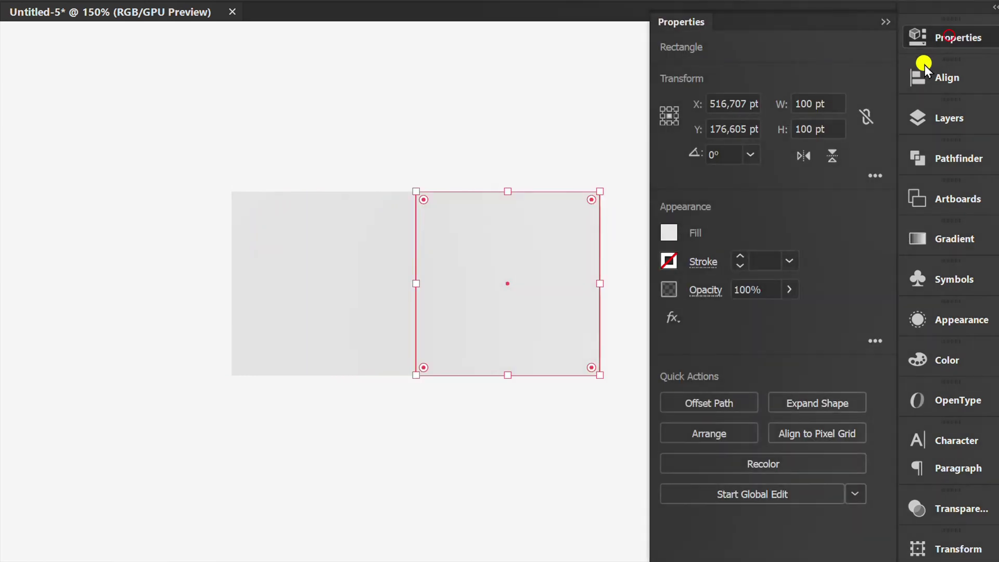
click(665, 233)
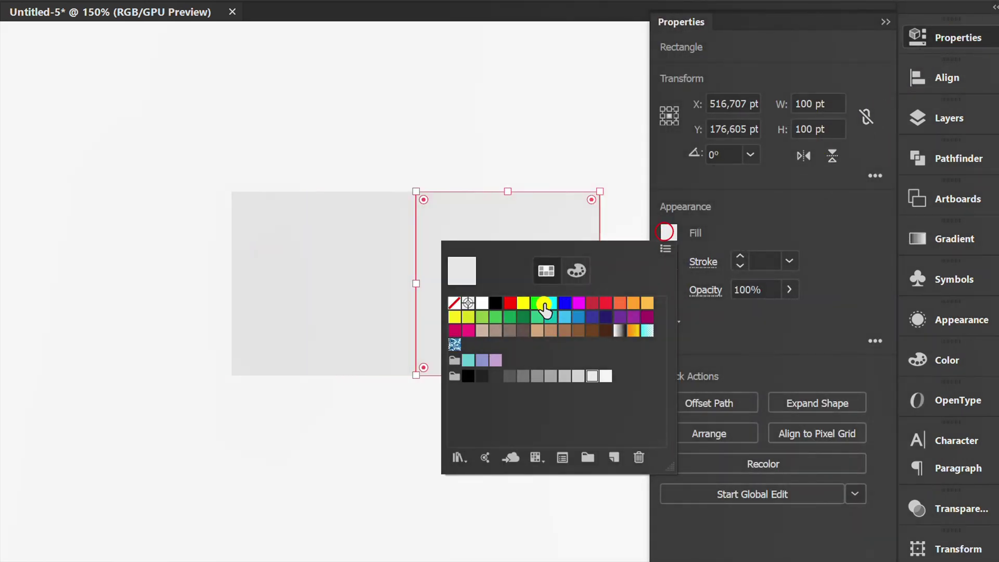
click(483, 302)
key(Escape)
click(460, 122)
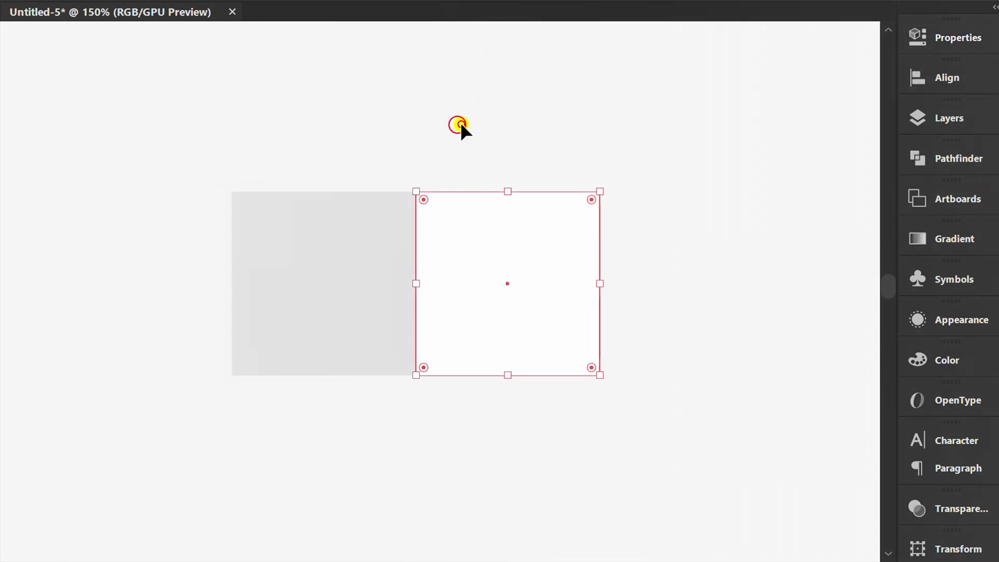
Group the grey and white squares together, leaving nothing selected
scroll(483, 116, down, 3)
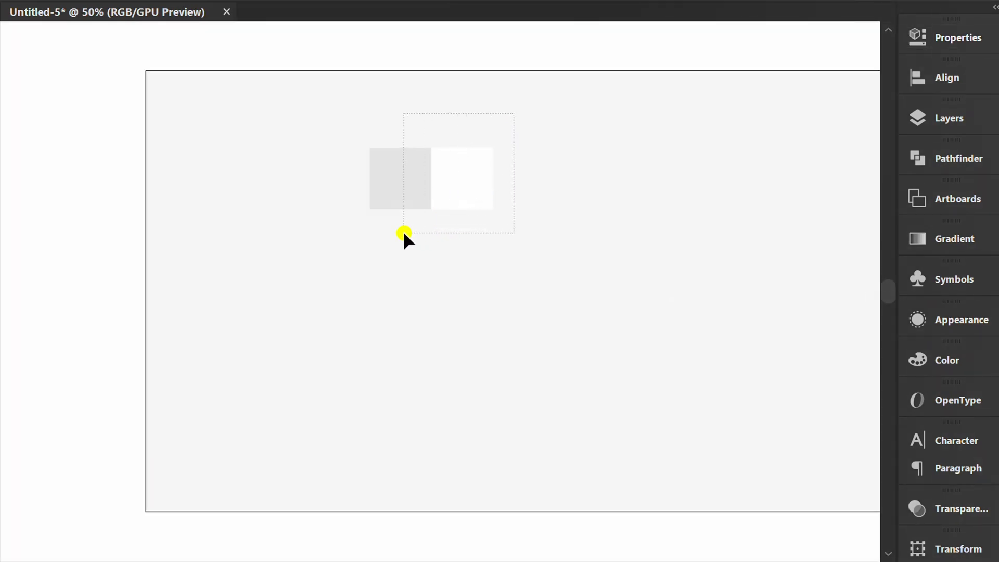
drag(404, 233, 402, 232)
right_click(389, 161)
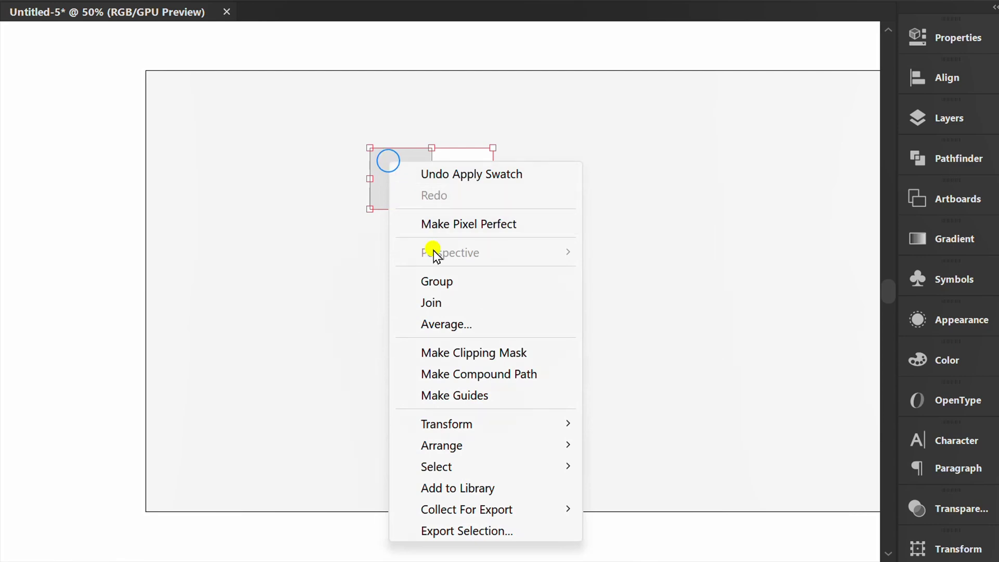
click(473, 282)
click(385, 315)
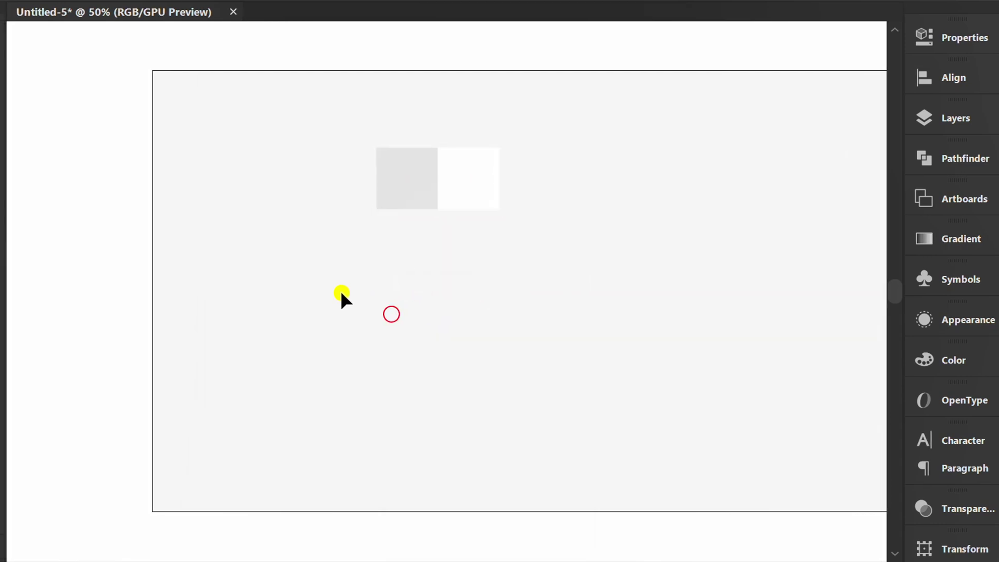
Draw a circle centred on the squares' shared bottom corner, as wide as both squares together
click(24, 140)
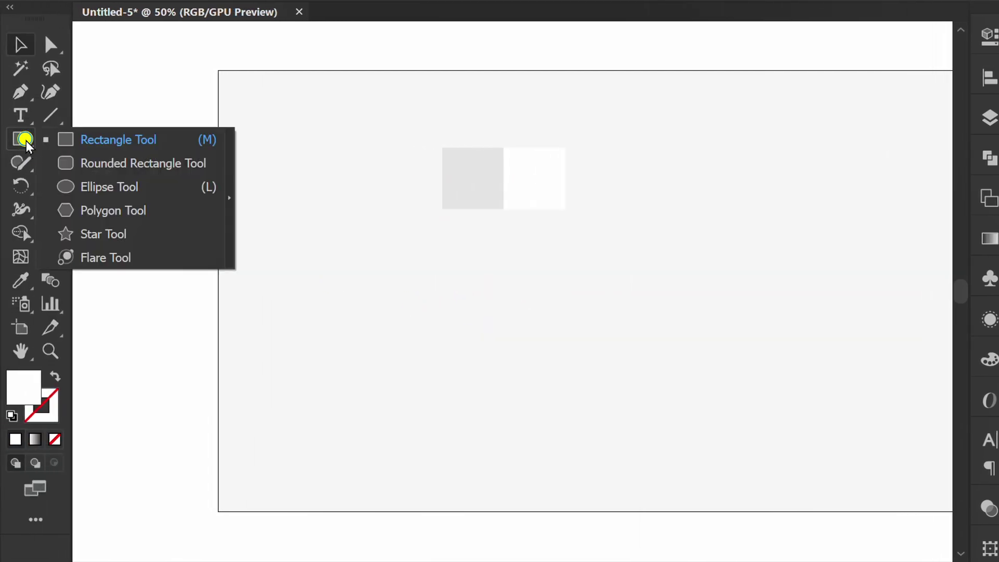
click(82, 186)
scroll(514, 182, up, 3)
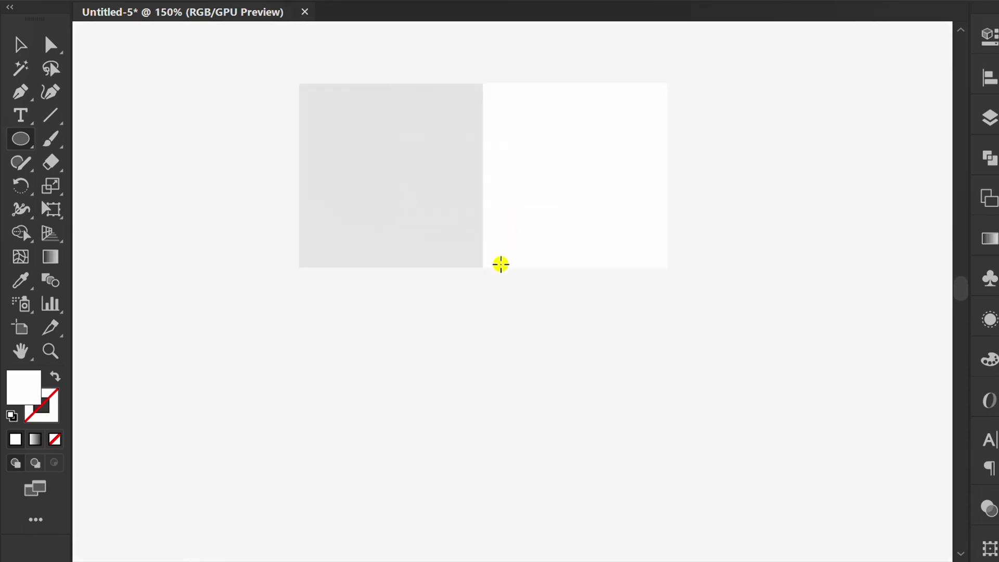
drag(483, 268, 557, 90)
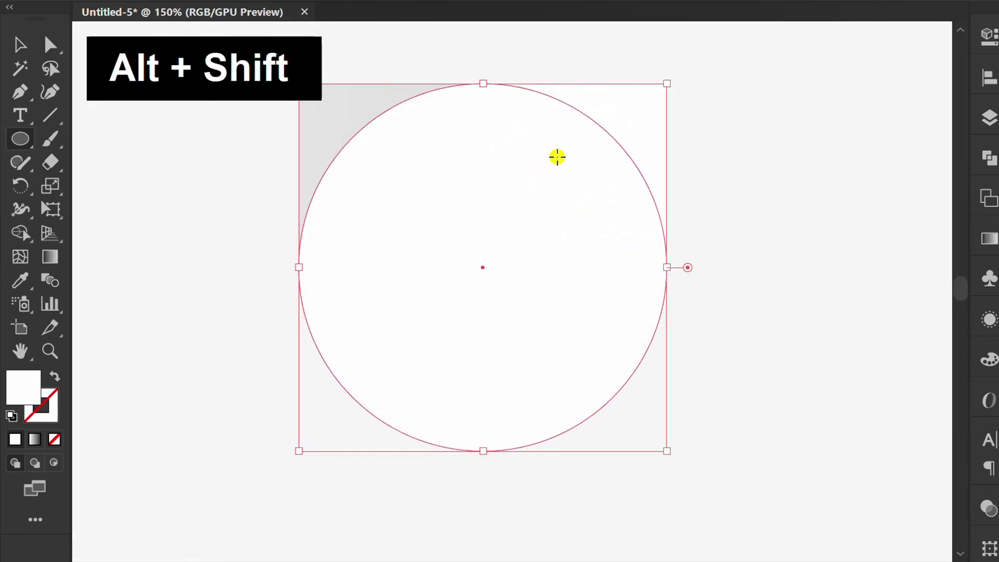
Fill the circle with a radial white-to-black gradient
click(941, 240)
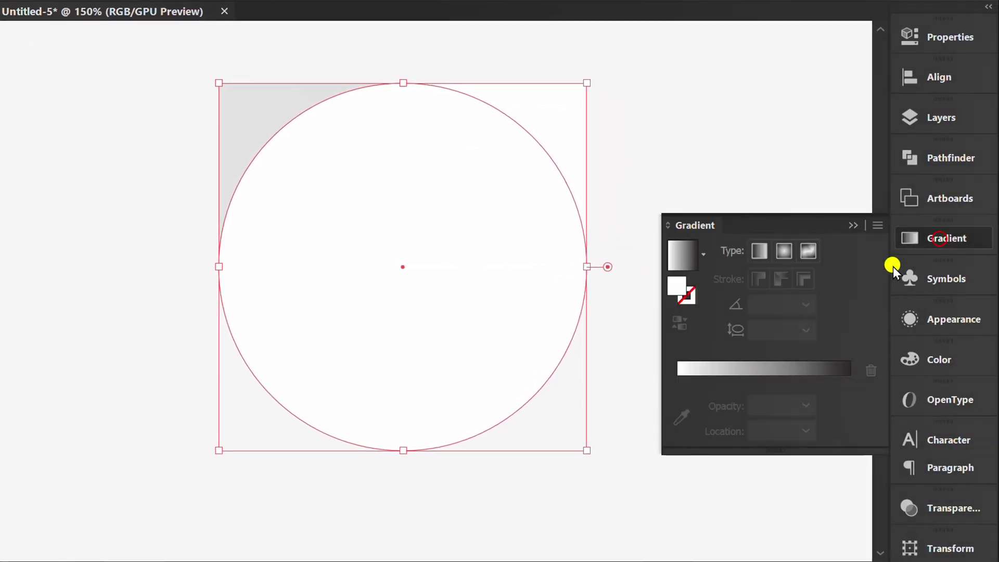
click(683, 258)
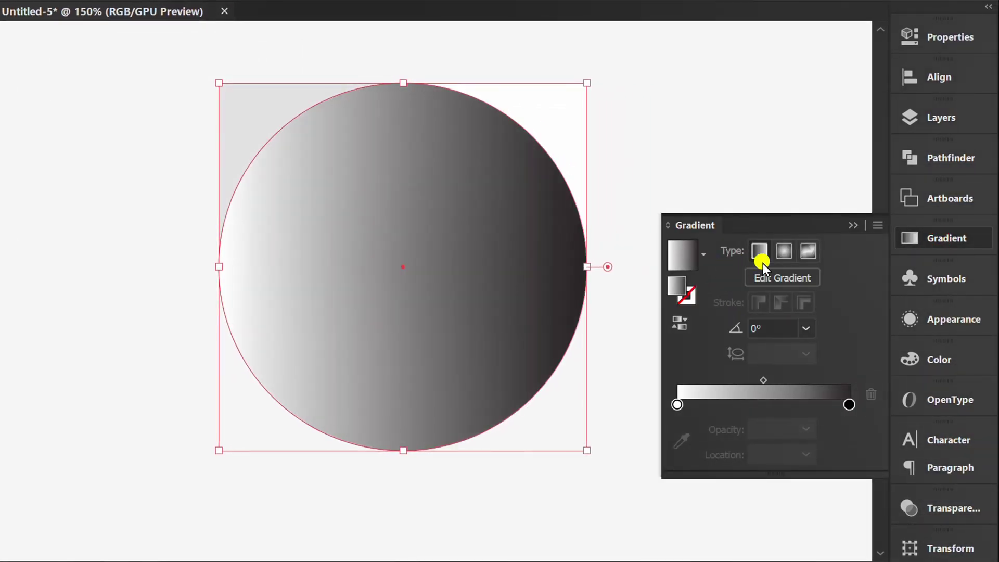
click(783, 251)
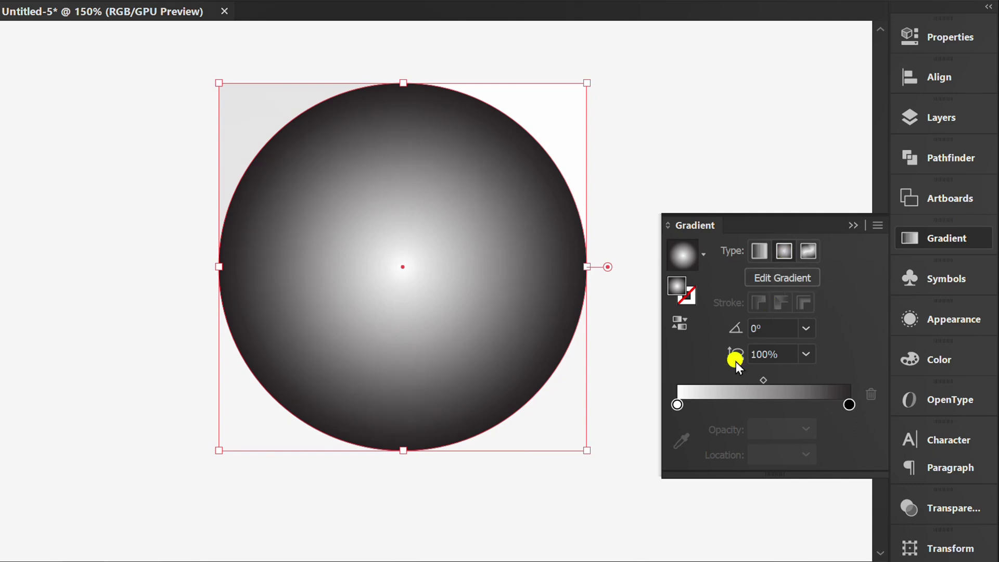
Set the gradient's centre stop to black at 30% opacity
double_click(676, 403)
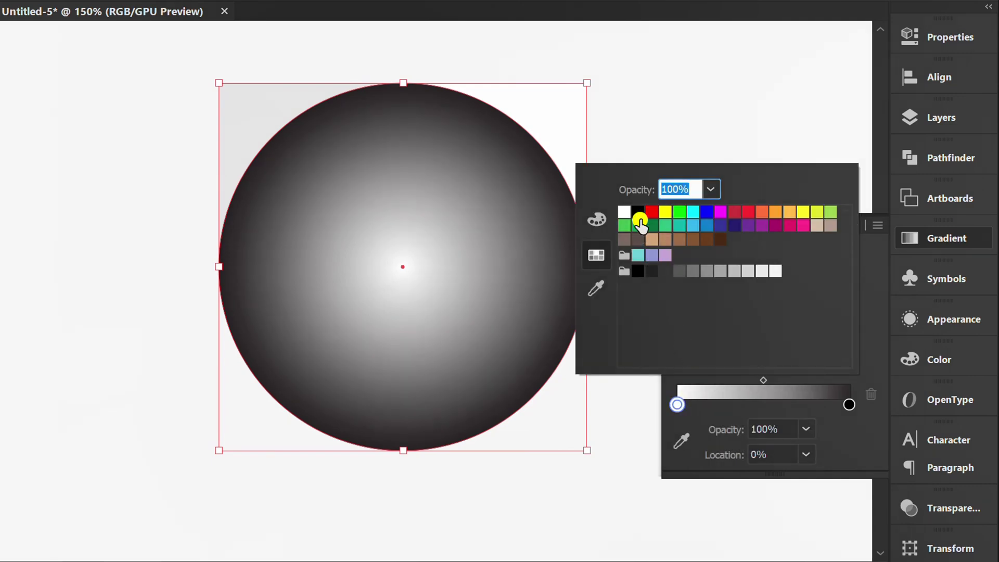
click(637, 212)
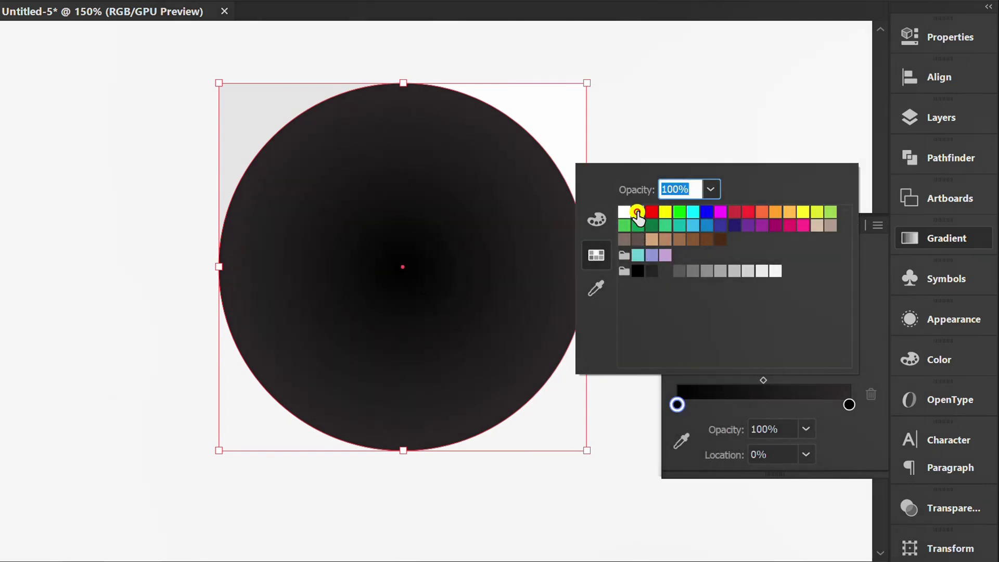
click(717, 190)
click(744, 274)
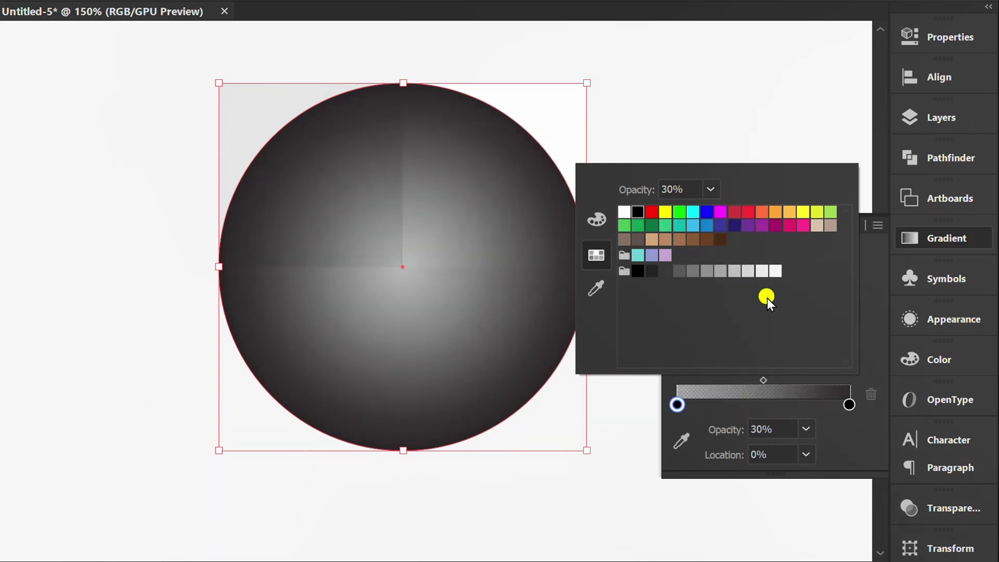
click(875, 353)
Set the gradient's outer stop to black at 0% opacity and close the gradient settings
click(849, 405)
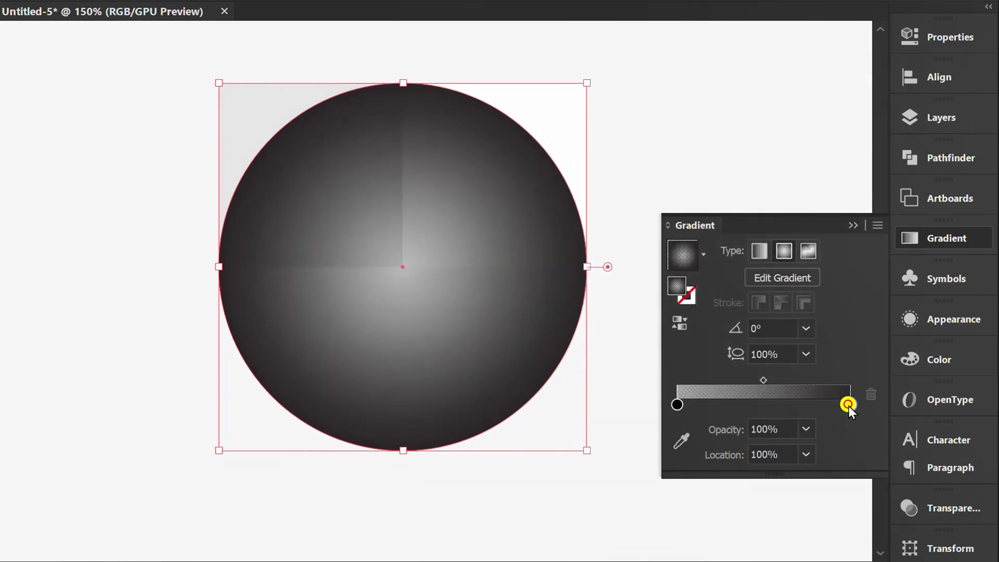
double_click(849, 406)
click(638, 212)
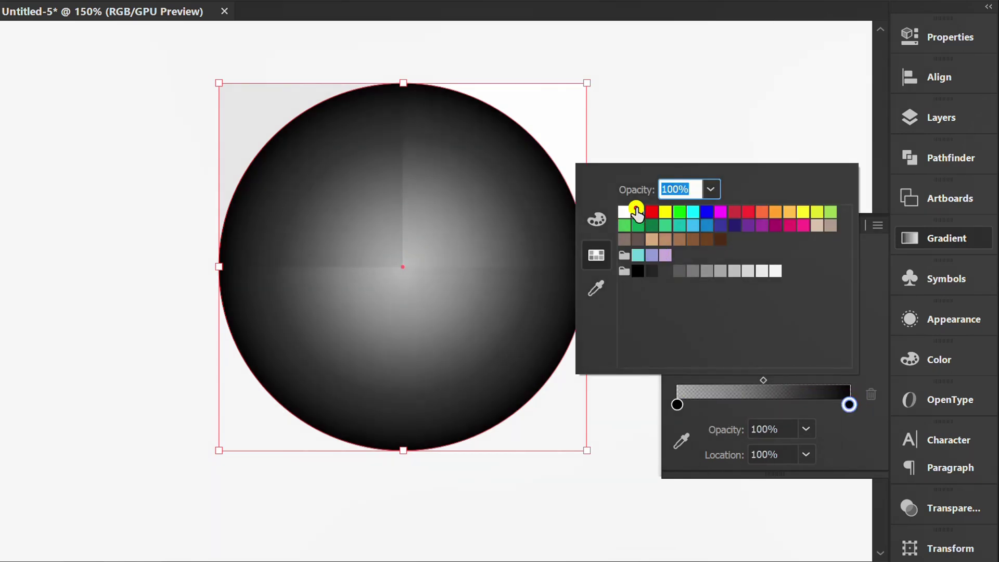
click(710, 187)
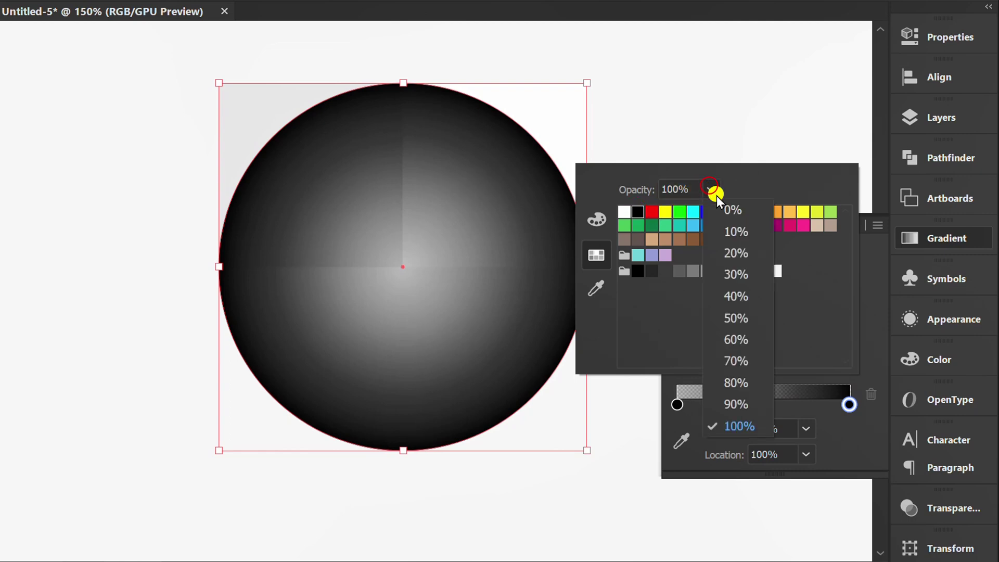
click(755, 208)
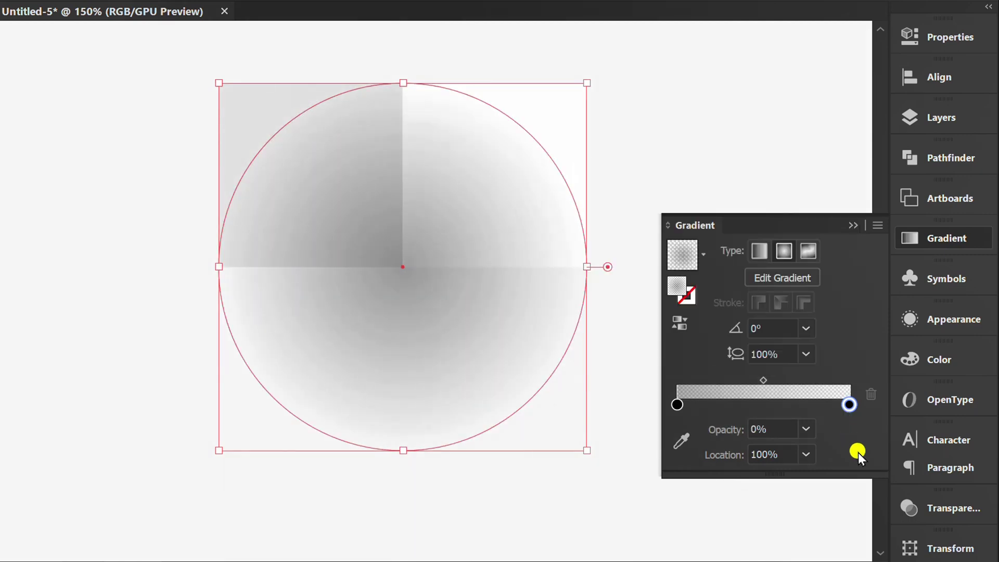
click(856, 225)
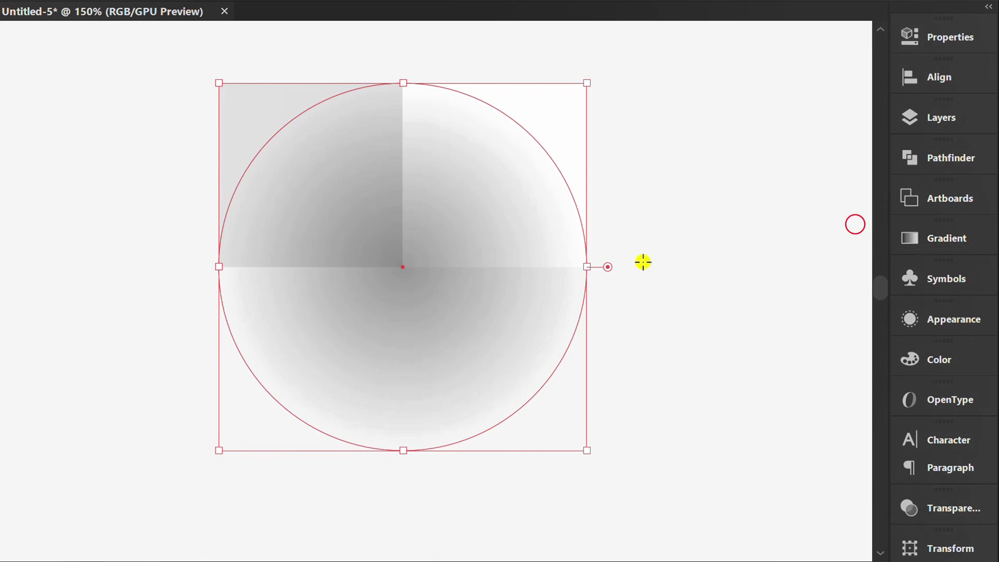
Squash the circle about its centre to roughly a third of its height and shift its gradient midpoint slightly inward, leaving nothing selected
drag(406, 82, 397, 205)
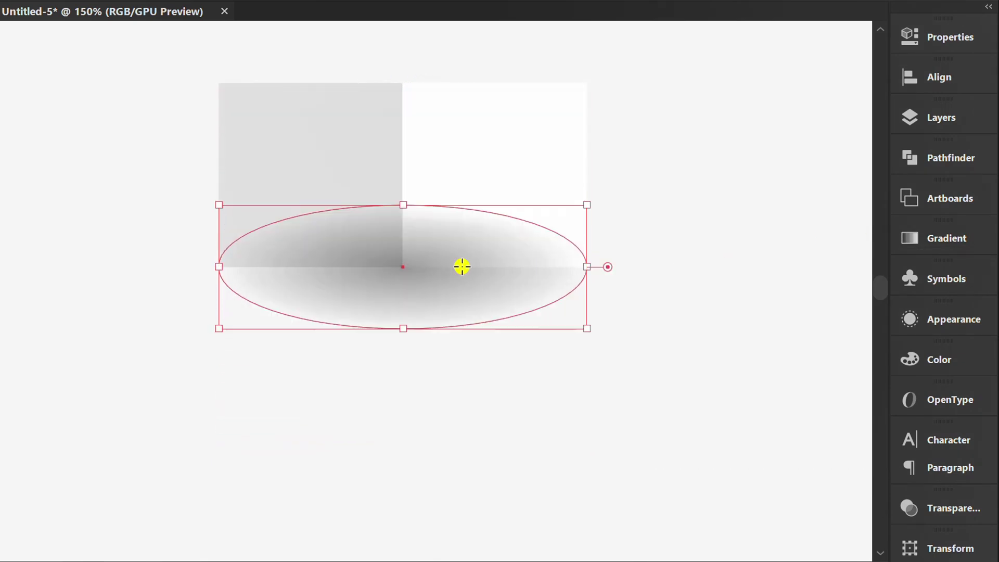
key(g)
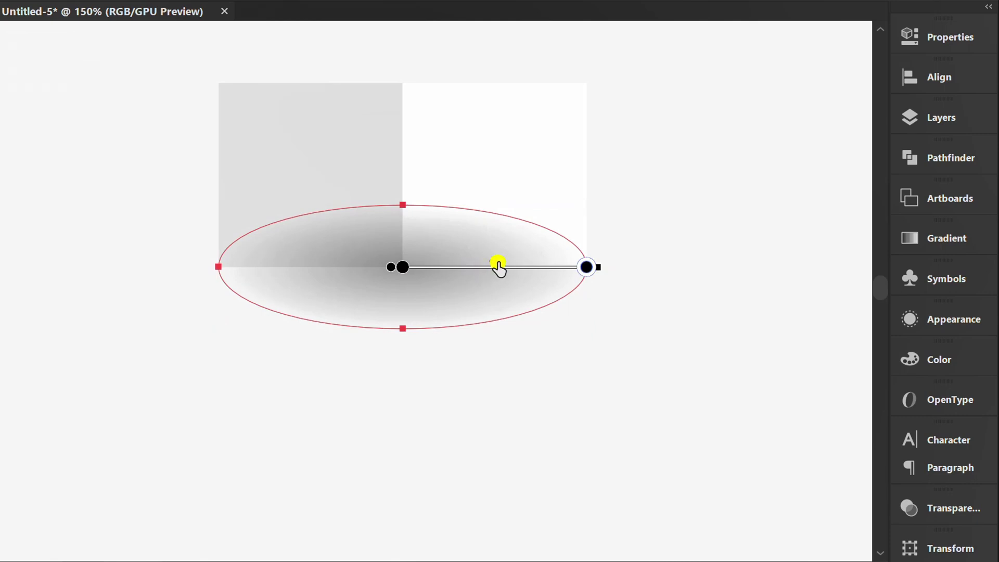
drag(494, 261, 472, 268)
key(v)
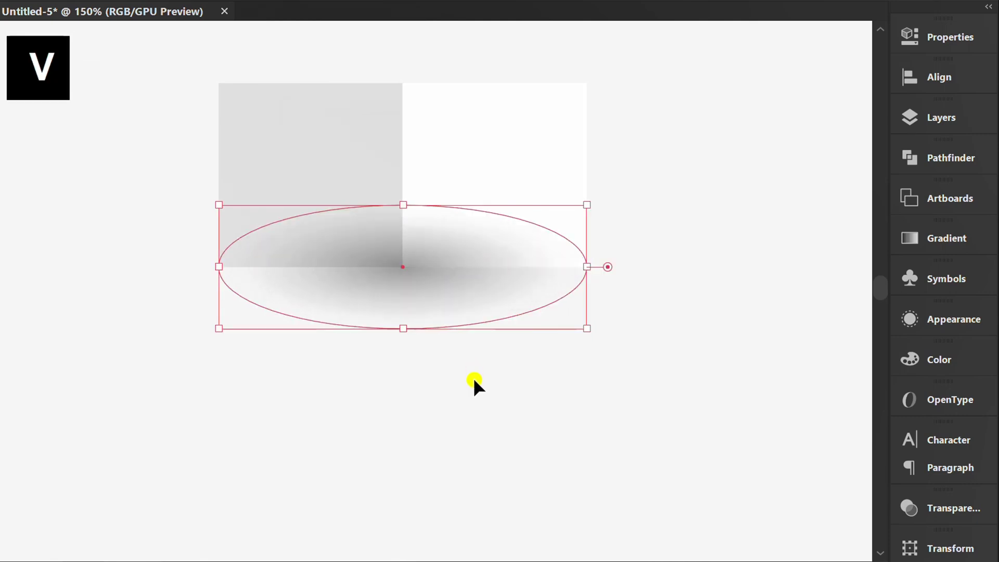
click(467, 409)
Bring the grouped grey and white squares in front of the shadow ellipse, leaving nothing selected
drag(636, 91, 271, 151)
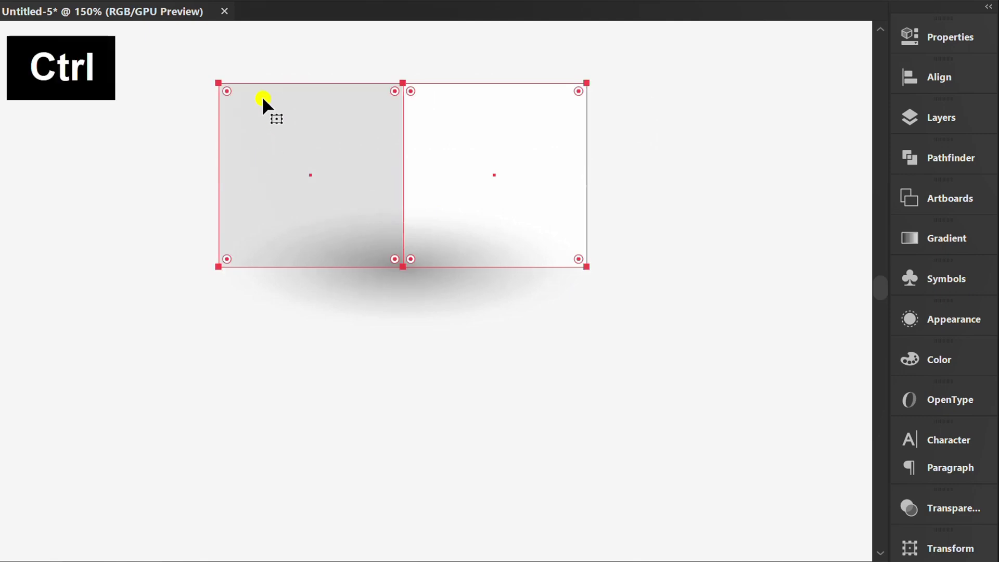
key(ctrl+bracketright)
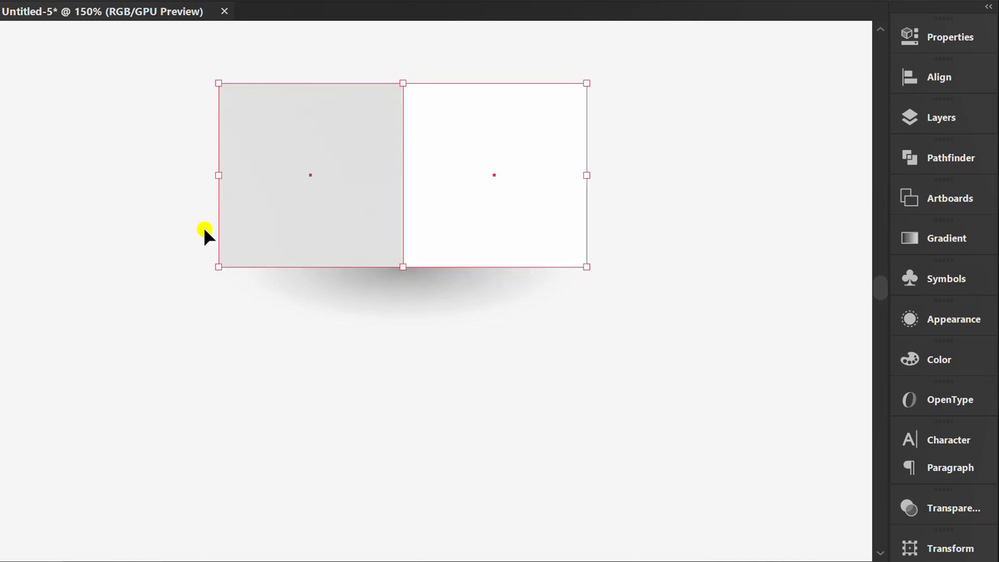
click(155, 313)
Group the two squares together with their shadow ellipse
scroll(294, 313, down, 2)
drag(494, 188, 218, 372)
right_click(276, 240)
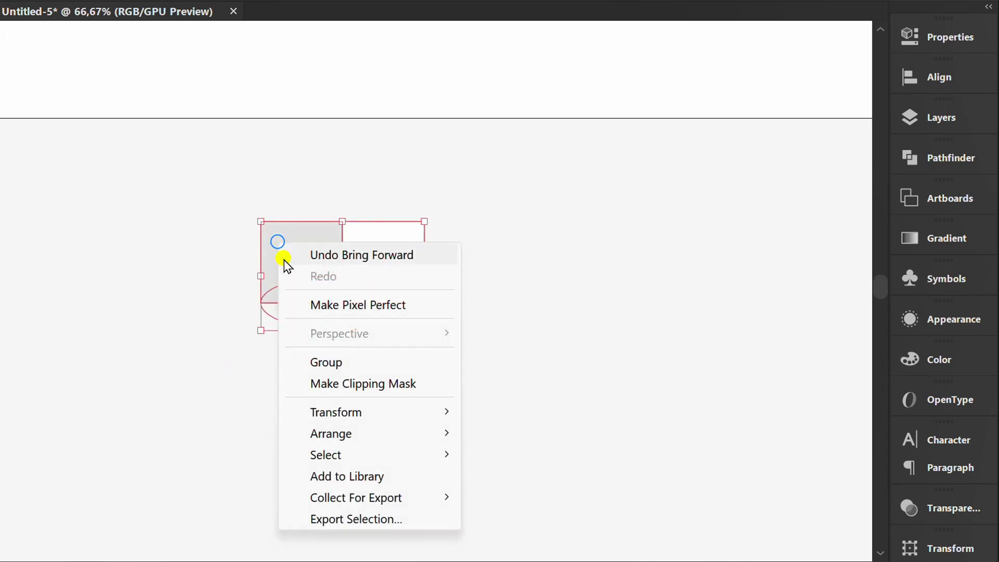
click(357, 362)
click(372, 361)
Move the shadowed squares group into the artboard's bottom-left corner, with its grey square flush against the left edge
scroll(552, 250, down, 3)
scroll(494, 235, up, 1)
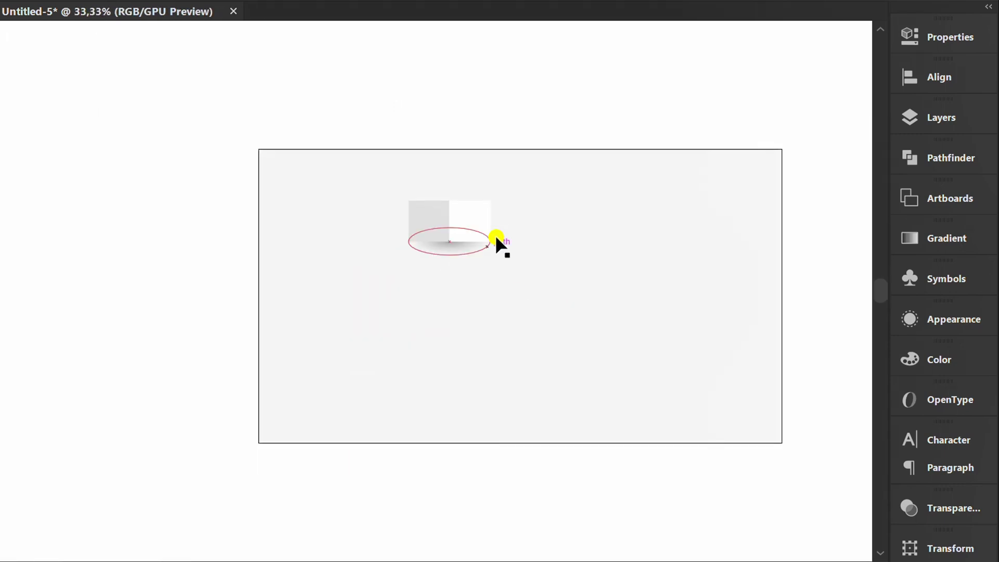
drag(433, 263, 432, 264)
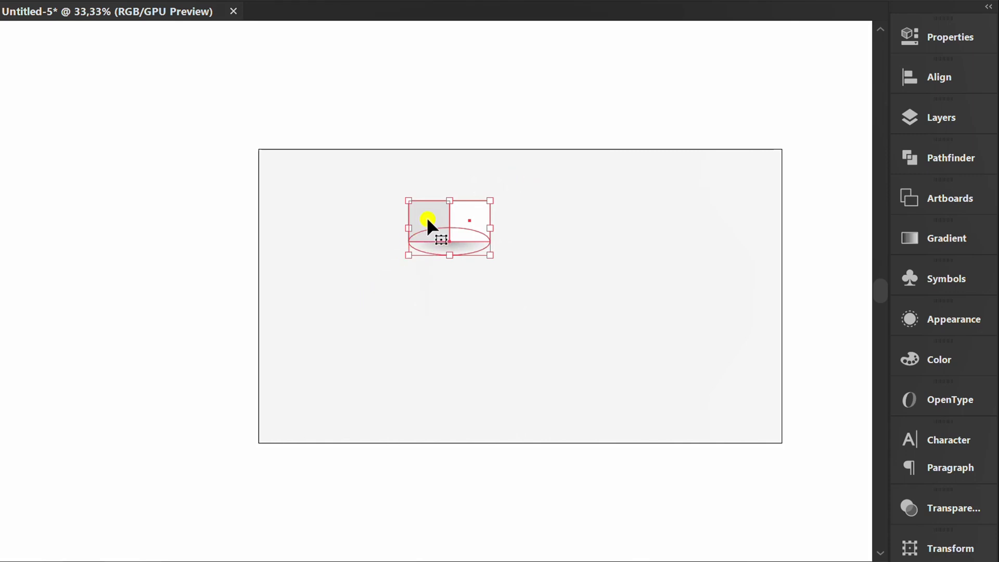
drag(427, 217, 278, 419)
key(ctrl+plus)
drag(480, 252, 233, 425)
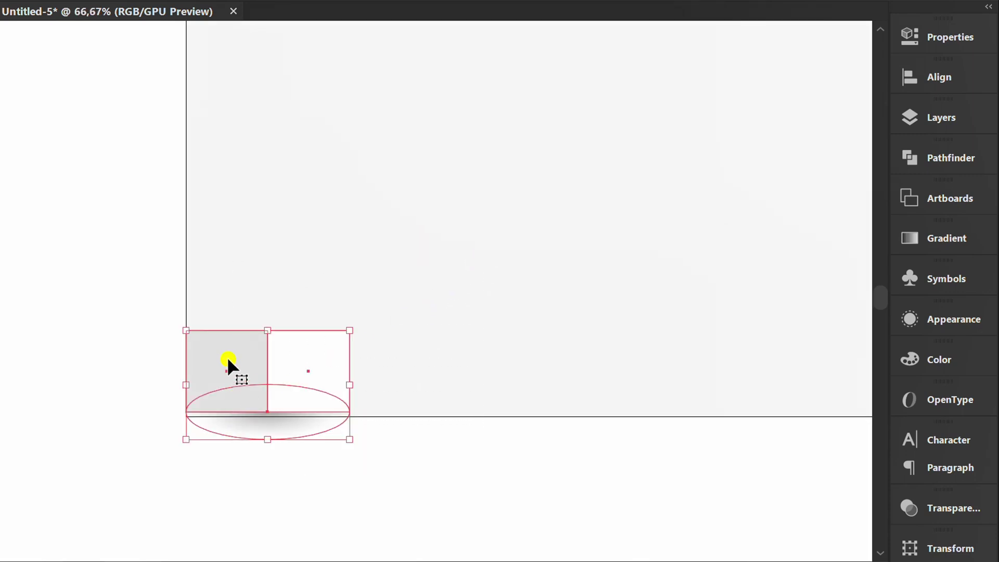
Copy the shadowed squares group with Move, using a distance of 100 pt and an angle of 90°
right_click(228, 359)
mouse_move(334, 224)
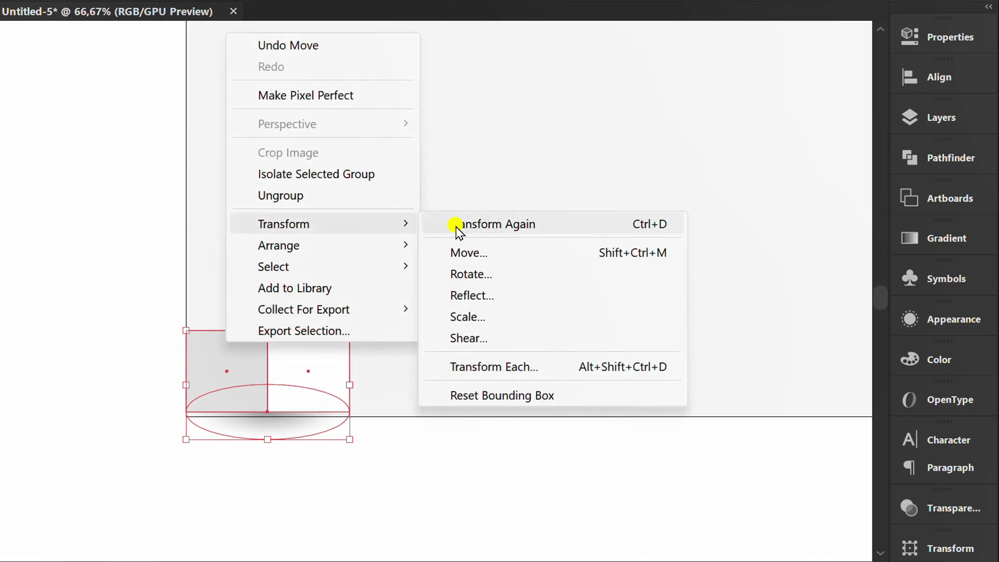
click(490, 255)
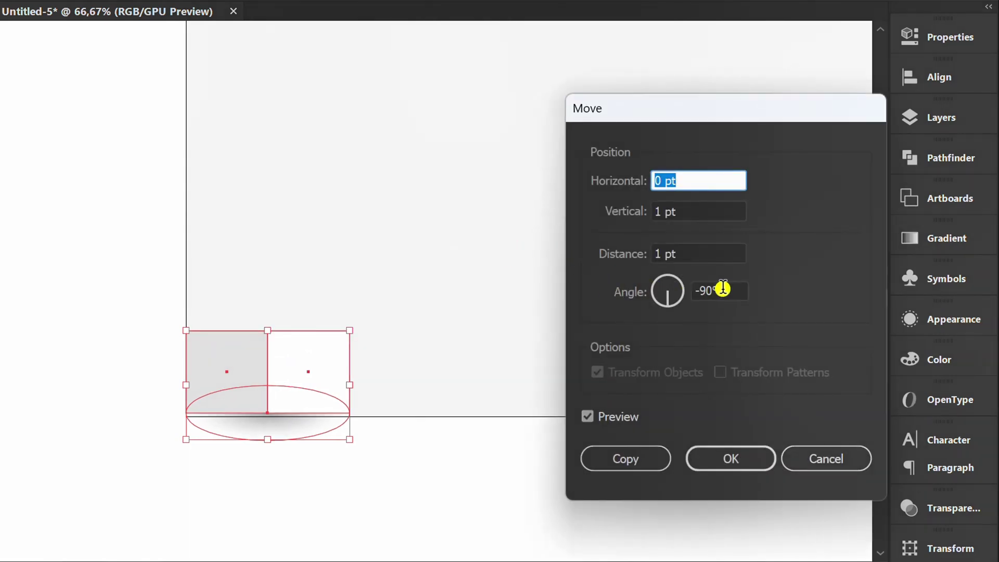
double_click(724, 288)
text(90)
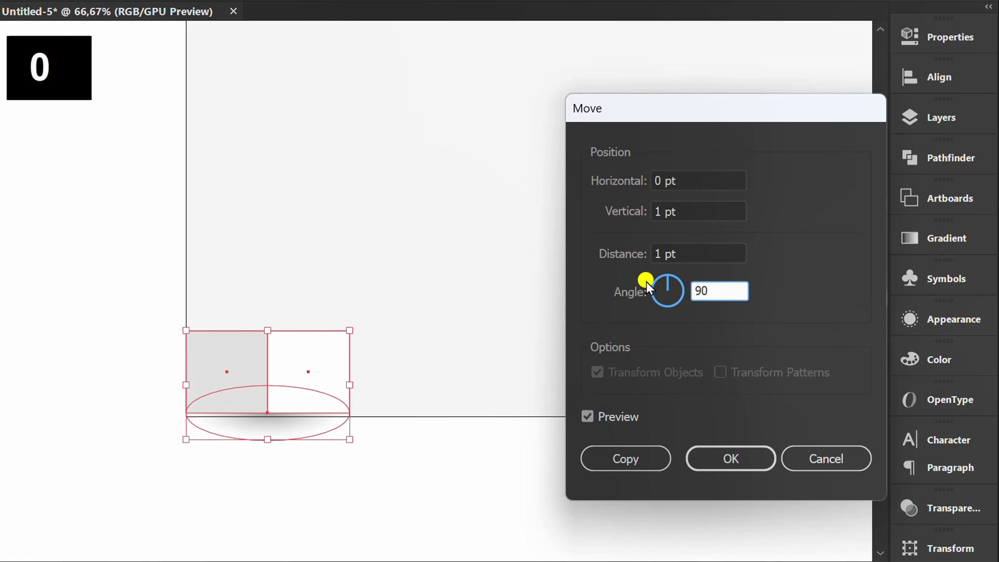
double_click(688, 254)
text(1)
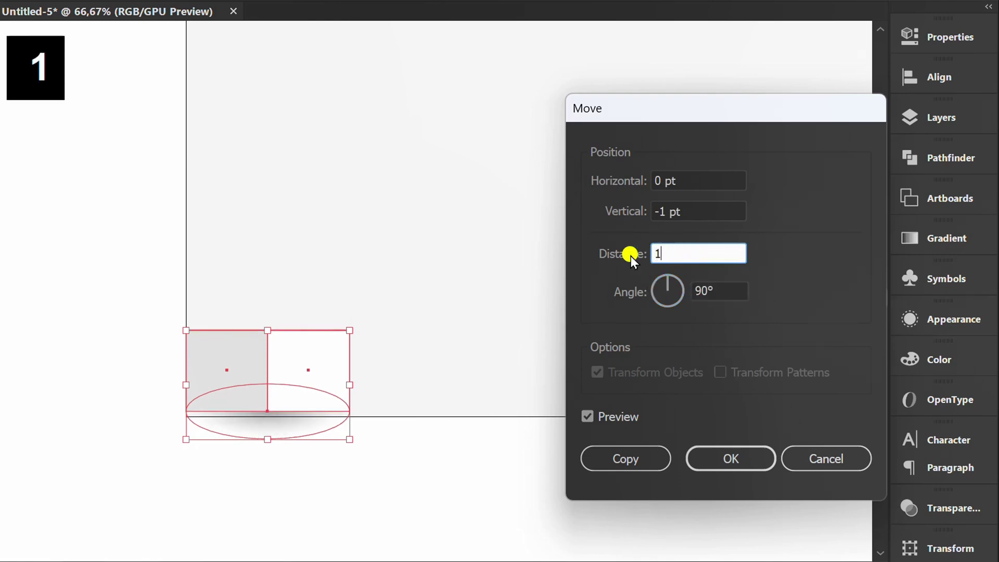
text(00)
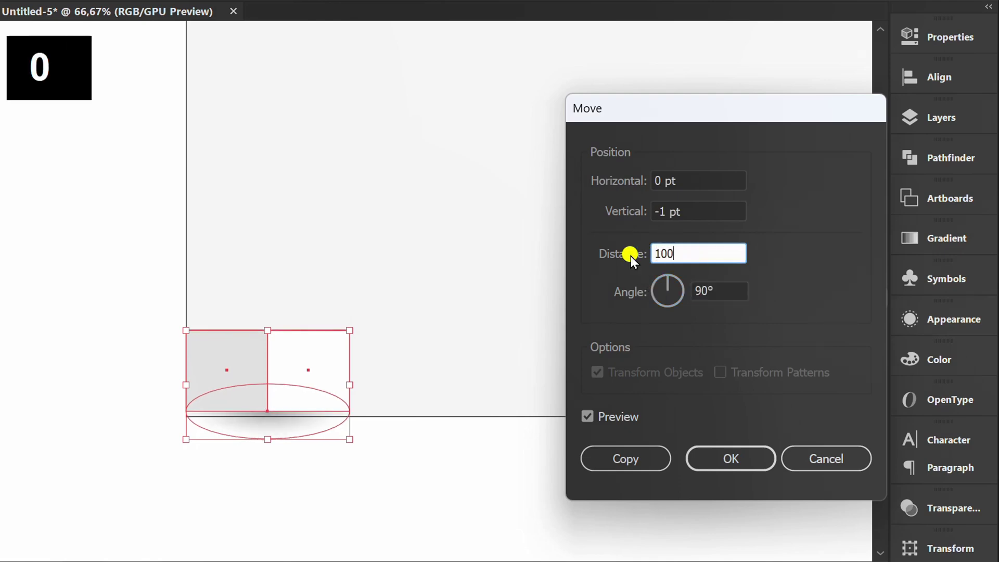
click(584, 417)
click(623, 459)
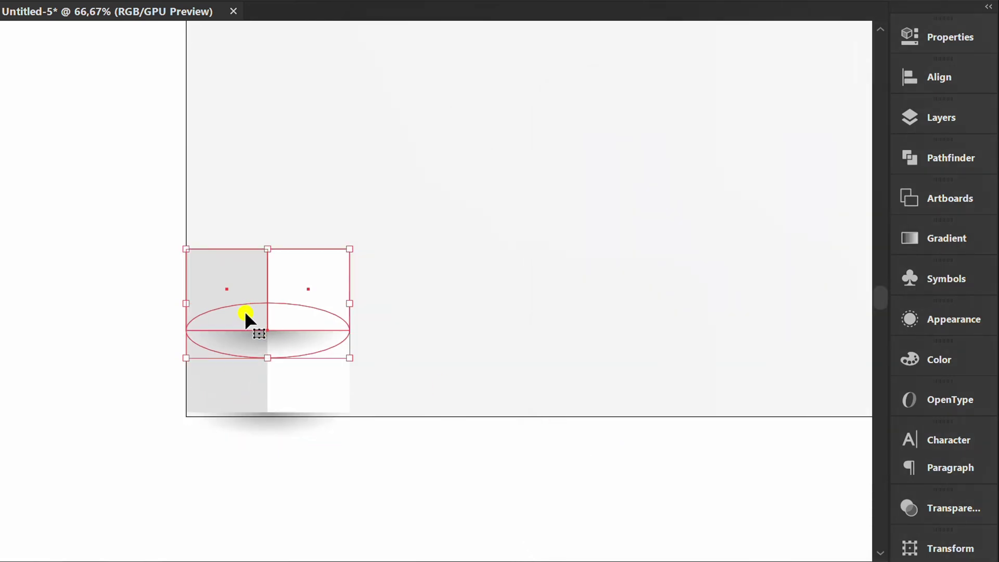
Shift the upper copy horizontally 100 pt to the right so its grey square sits above the lower white square, leaving nothing selected
scroll(244, 311, up, 2)
drag(227, 284, 405, 294)
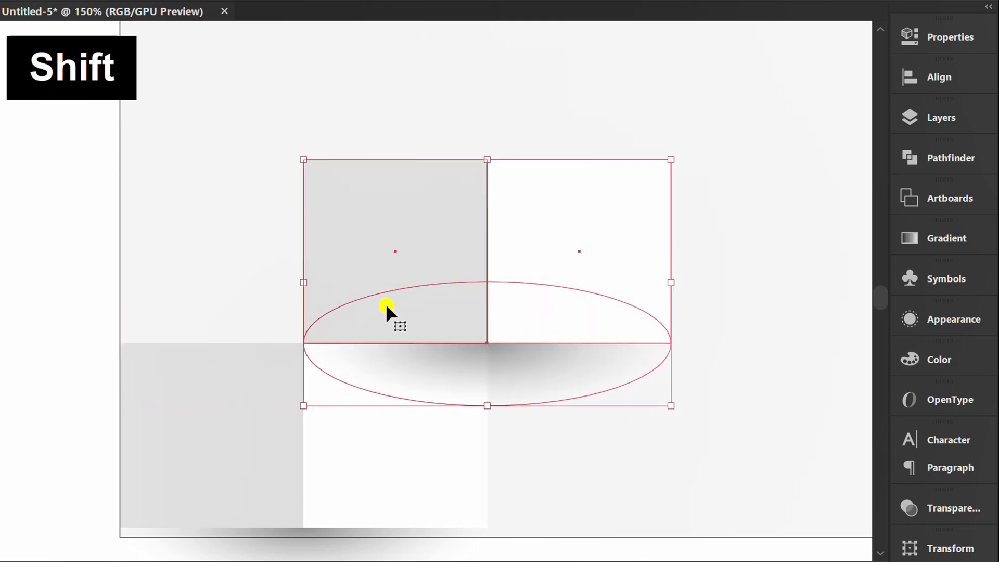
scroll(296, 430, down, 2)
click(263, 482)
Copy both staggered groups together with Move, using a distance of 200 pt and an angle of 90°
scroll(263, 482, down, 1)
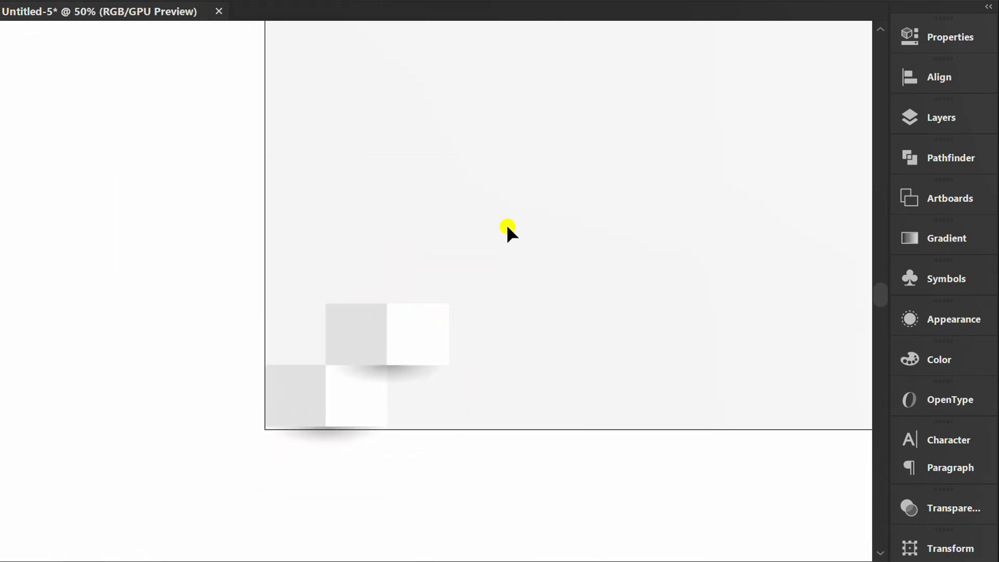
drag(507, 224, 329, 398)
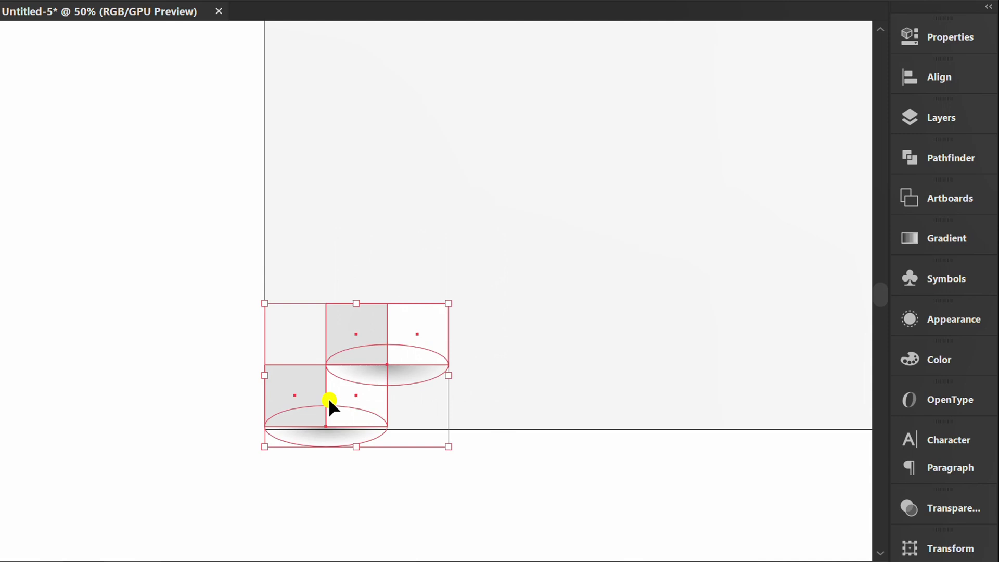
right_click(328, 225)
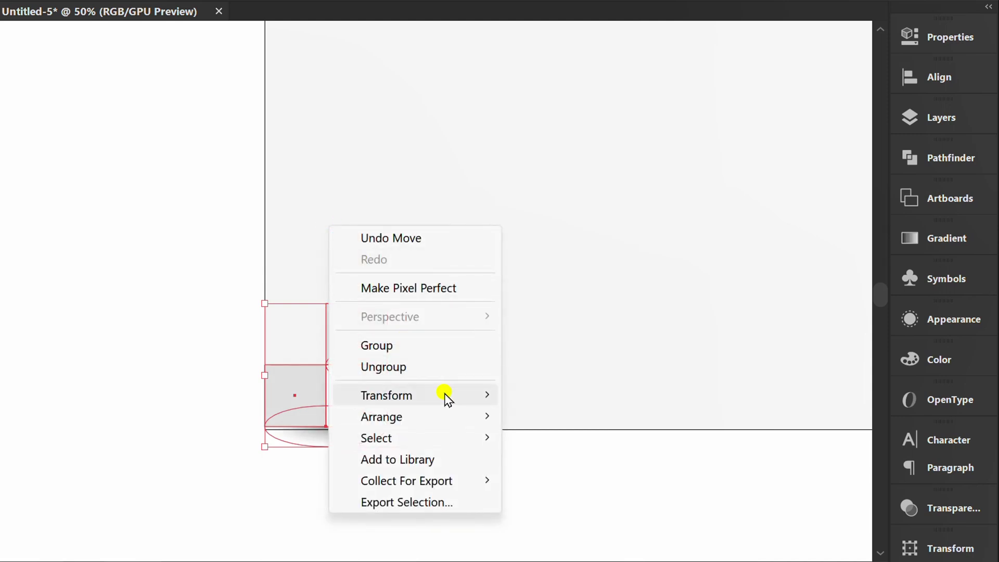
mouse_move(445, 395)
click(601, 430)
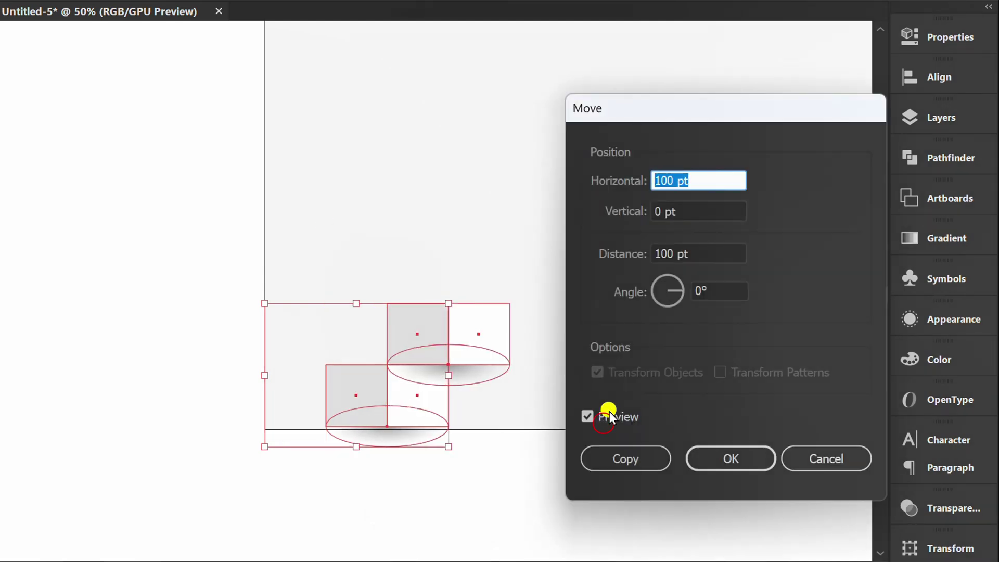
click(669, 290)
text(90)
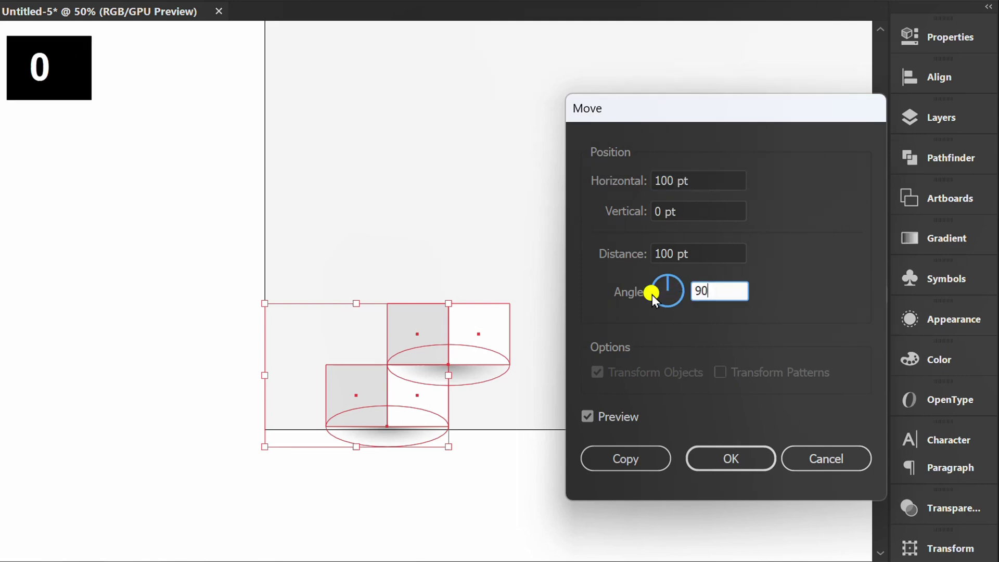
click(698, 253)
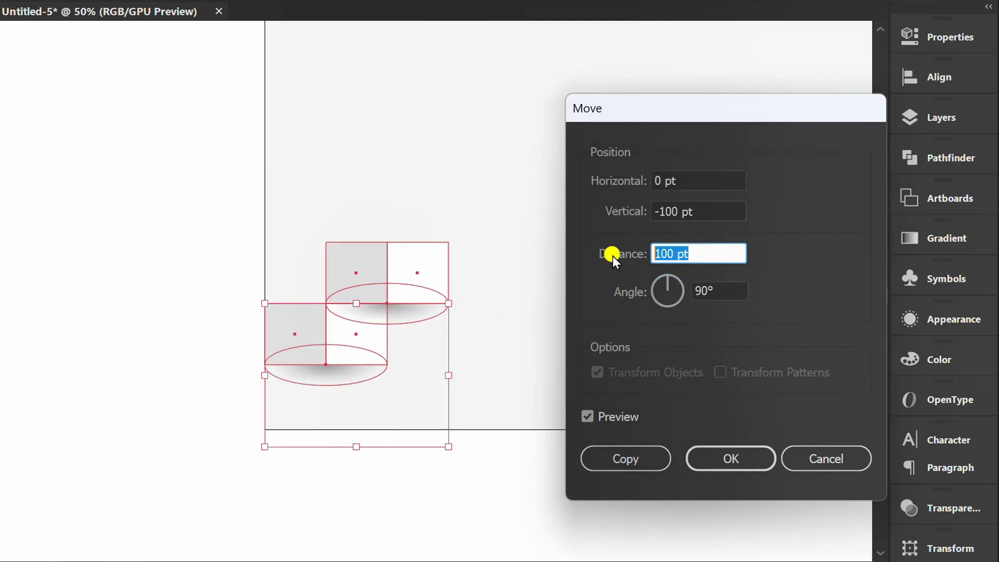
text(200)
click(587, 417)
click(587, 417)
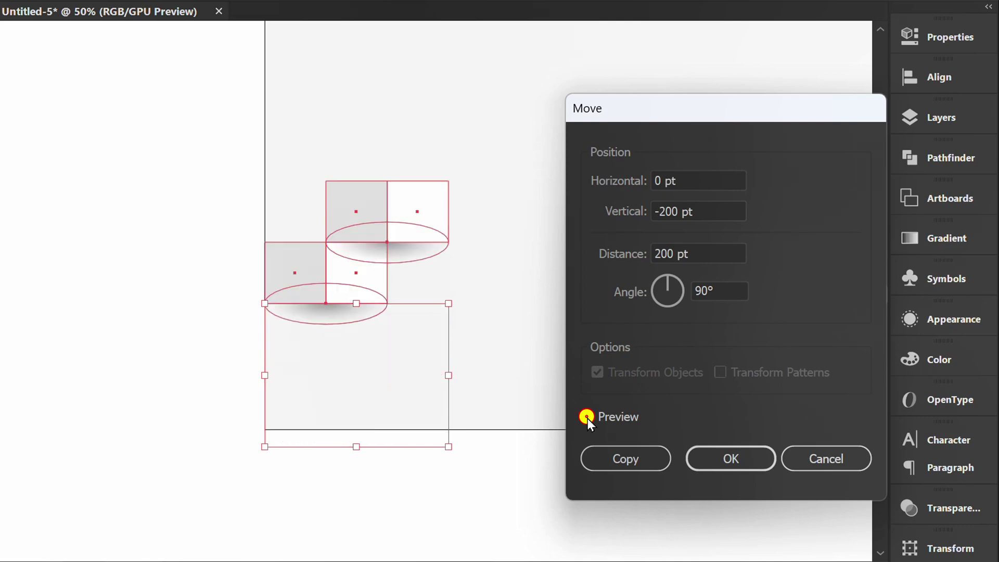
click(627, 459)
alt+scroll(489, 411, down, 2)
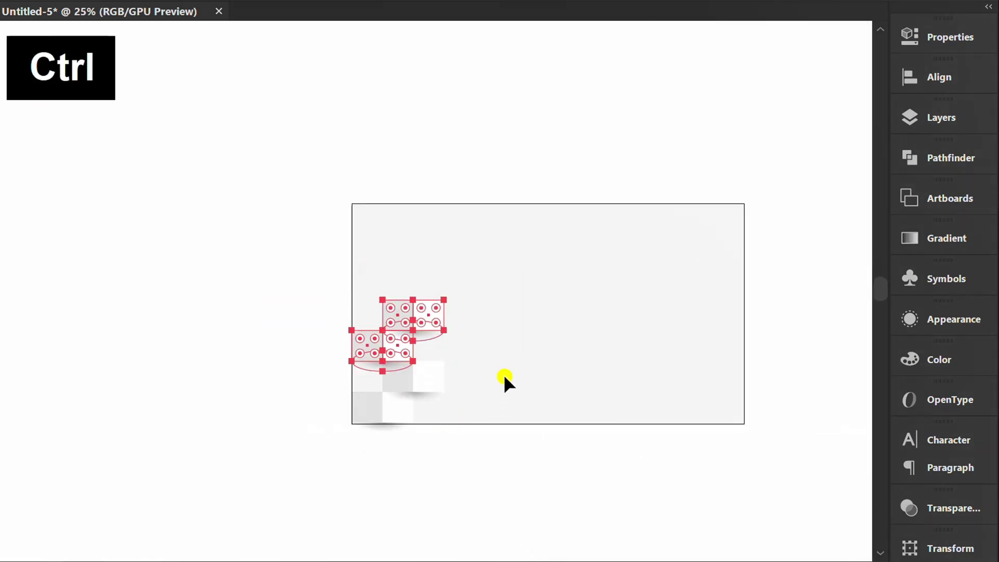
Repeat the 200 pt upward copy twice so the staggered column extends past the artboard's top edge, leaving nothing selected
key(ctrl+d)
key(ctrl+d)
click(523, 386)
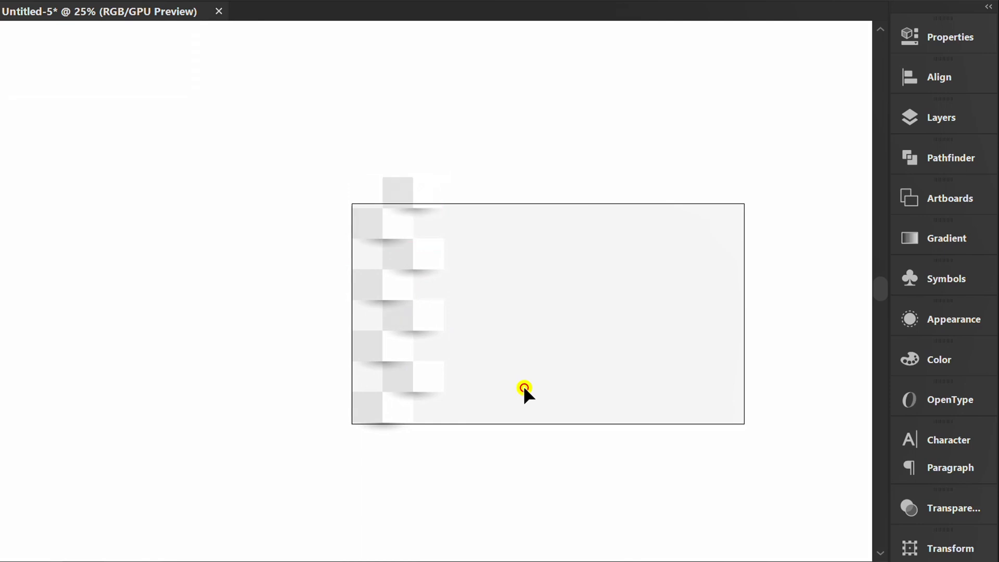
Copy the whole staggered column horizontally to the right by three square widths, leaving a one-square gap within each row
alt+scroll(714, 380, up, 1)
drag(431, 91, 206, 446)
alt+scroll(308, 128, up, 2)
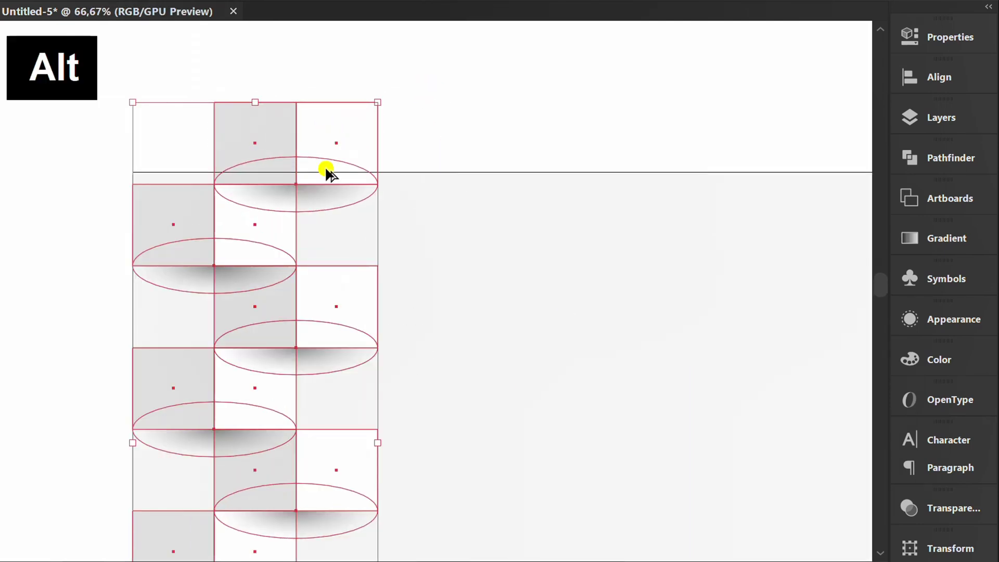
drag(124, 233, 493, 229)
alt+scroll(278, 201, down, 4)
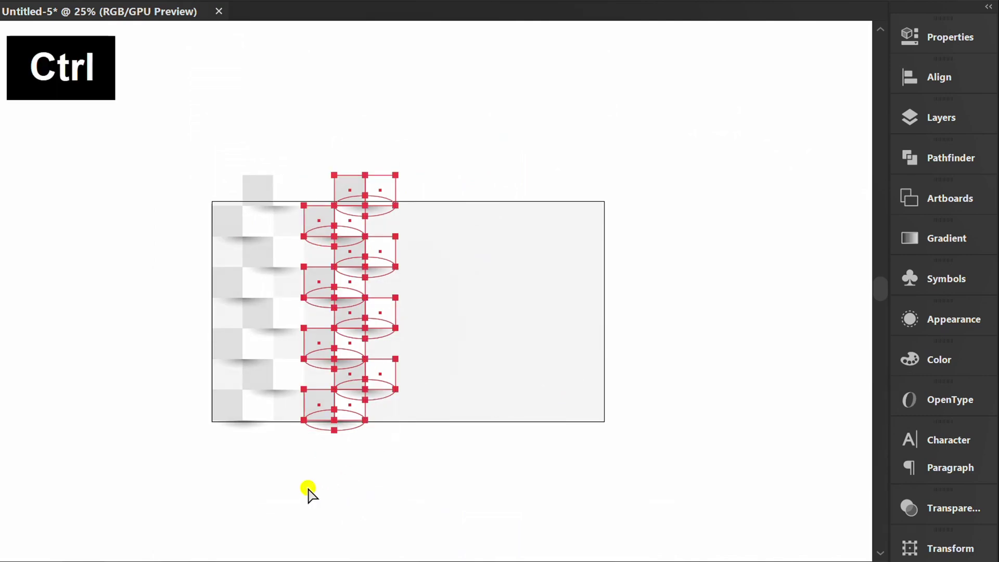
Repeat the horizontal column copy twice to make four columns across the artboard, leaving nothing selected
key(ctrl+d)
key(ctrl+d)
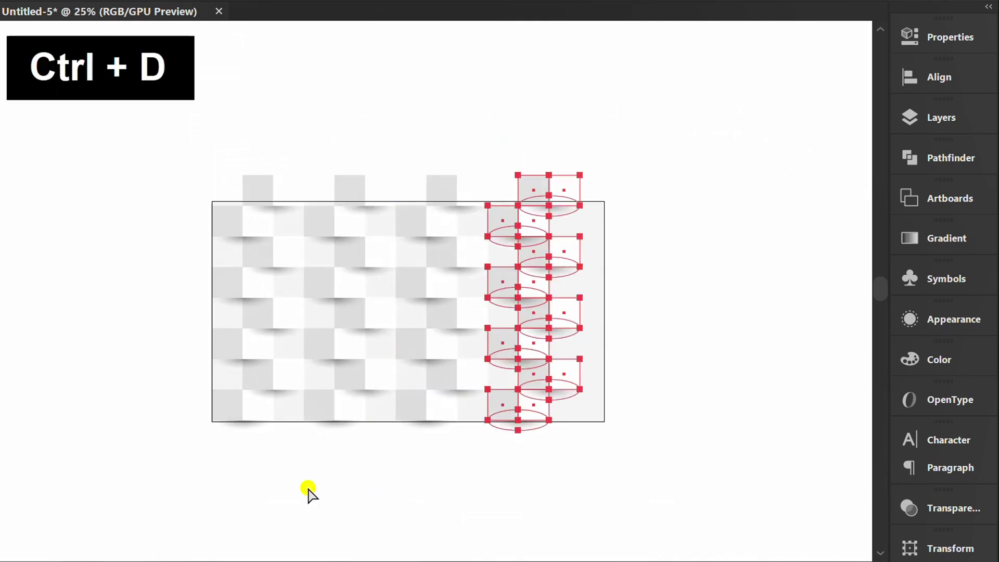
click(308, 489)
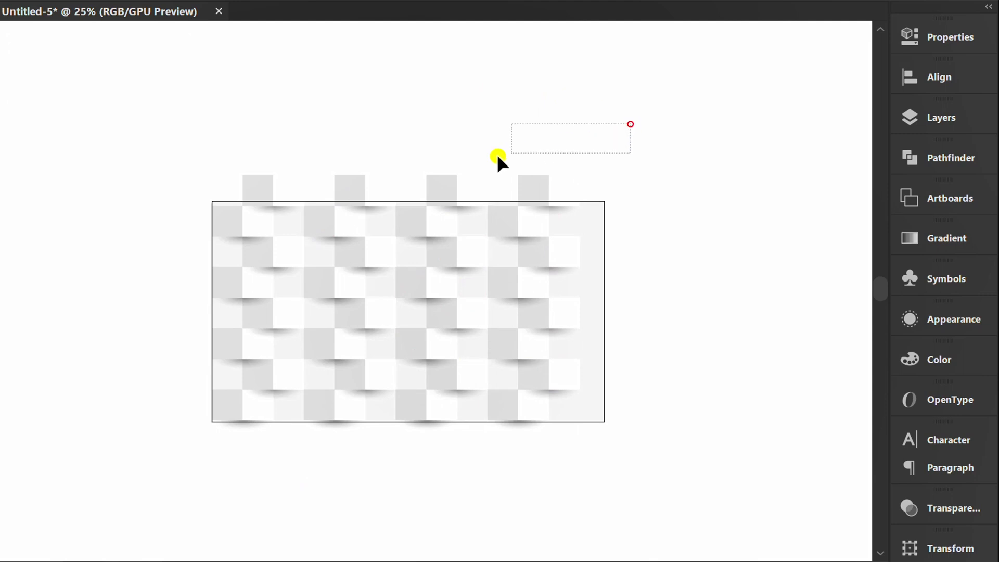
Delete the row of square pairs protruding above the artboard and group all the remaining pairs together
drag(497, 156, 220, 183)
key(Delete)
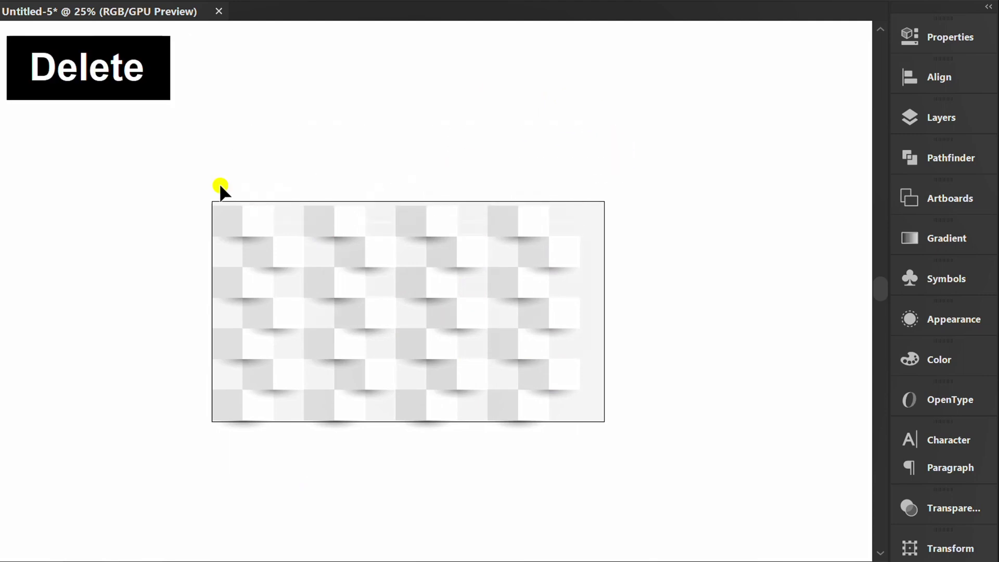
drag(640, 152, 103, 460)
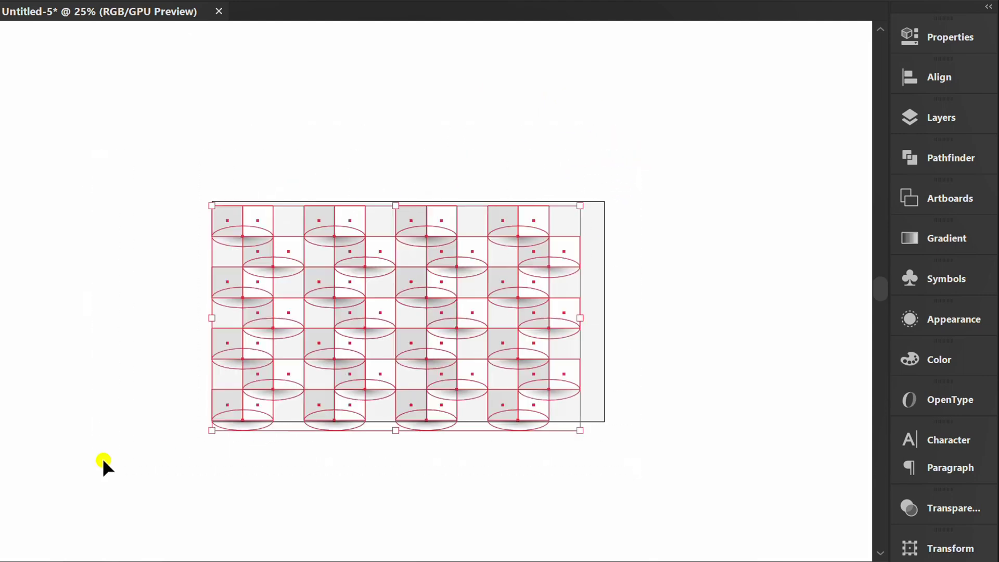
right_click(126, 219)
click(208, 325)
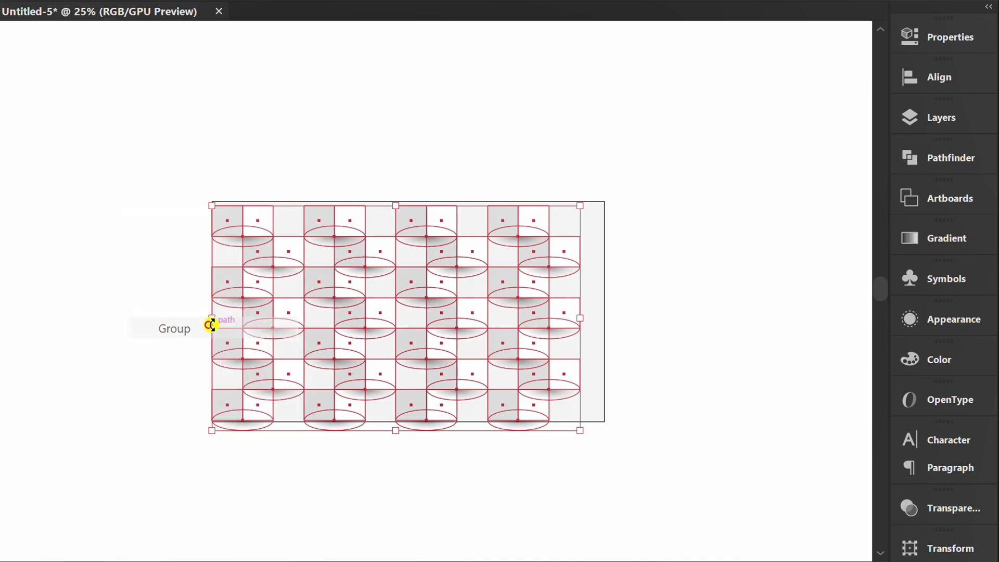
Align the grouped pattern to the artboard's left and top edges, leaving nothing selected
click(913, 78)
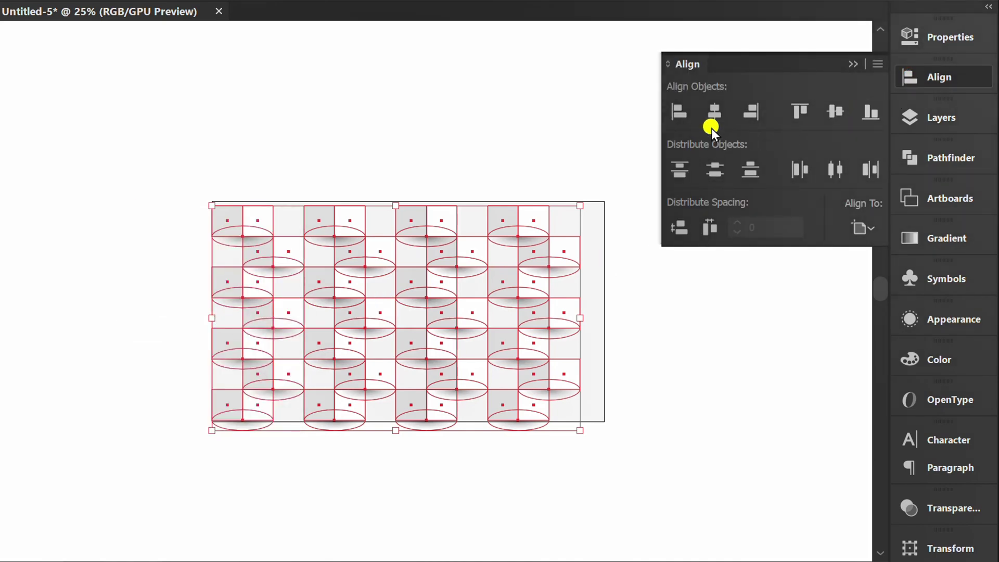
click(684, 114)
click(805, 110)
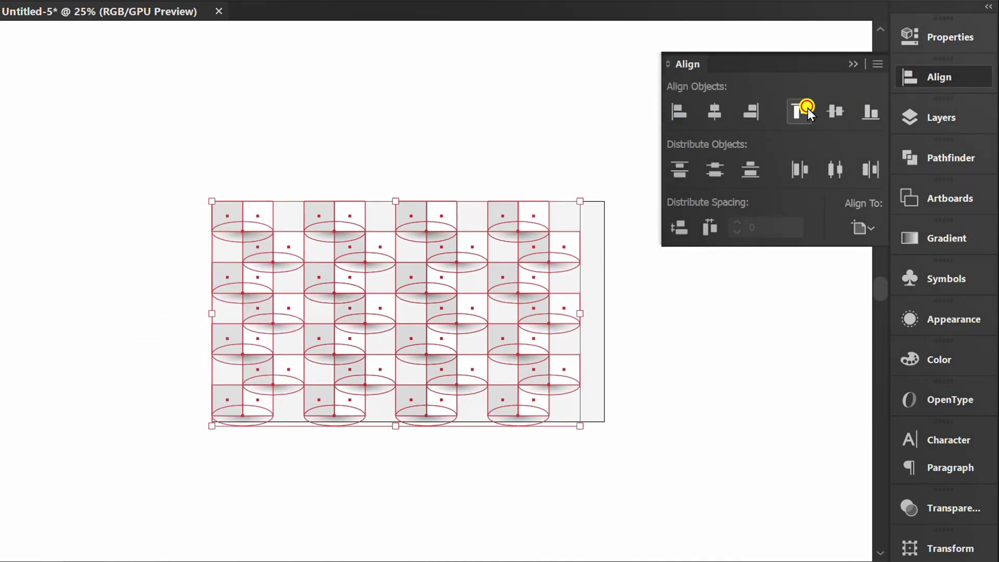
click(852, 67)
click(698, 269)
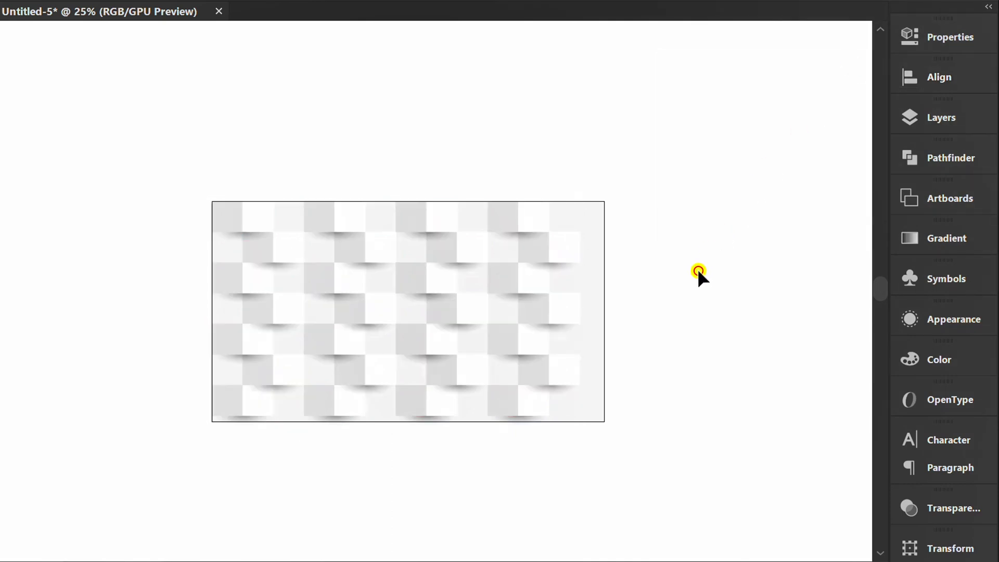
Ungroup the aligned pattern so its shadowed square pairs can be selected individually, leaving nothing selected
drag(625, 191, 384, 365)
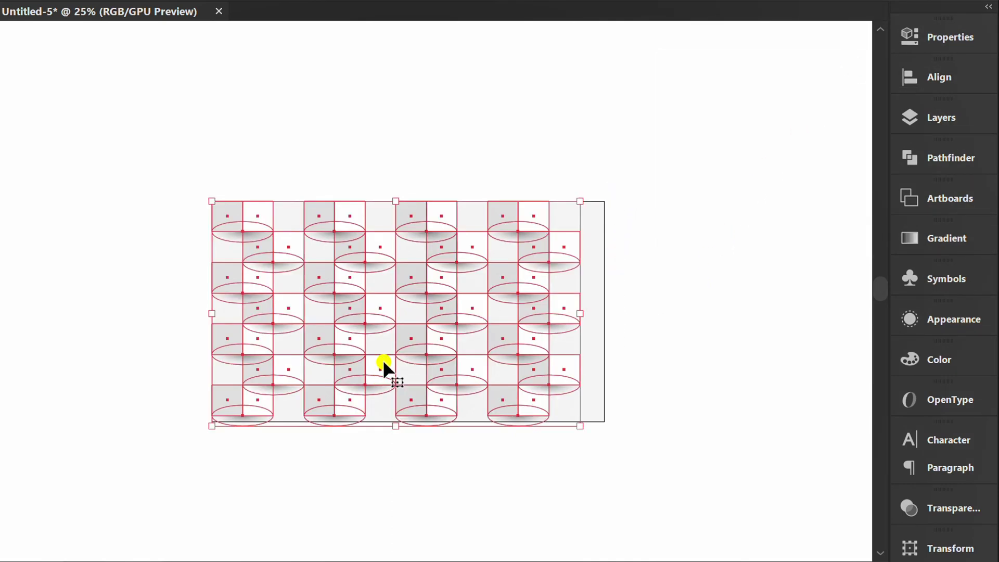
right_click(352, 270)
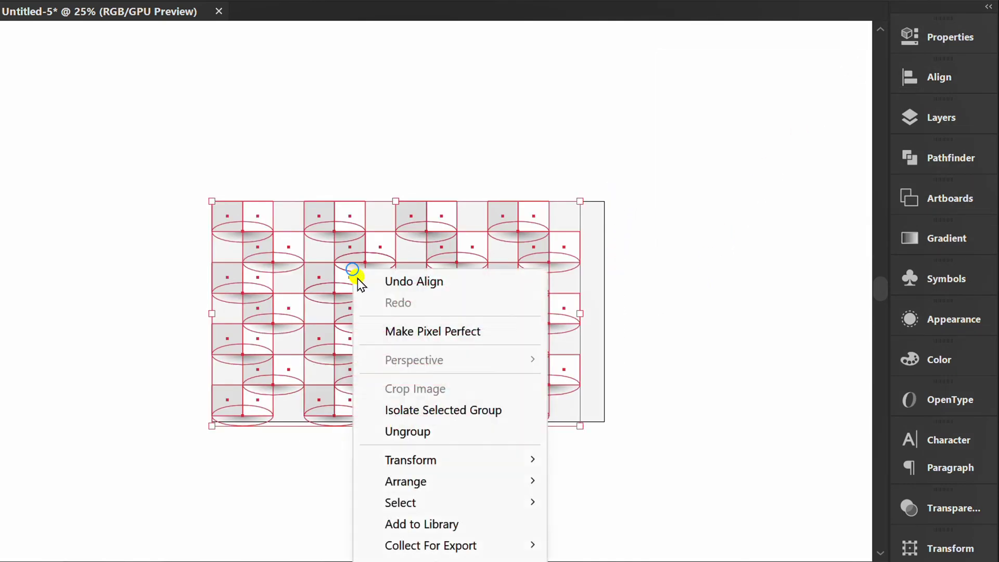
click(457, 429)
click(414, 439)
Delete the second to fourth square pairs in the bottom two rows and the third and fourth pairs in the fifth row
scroll(413, 439, up, 1)
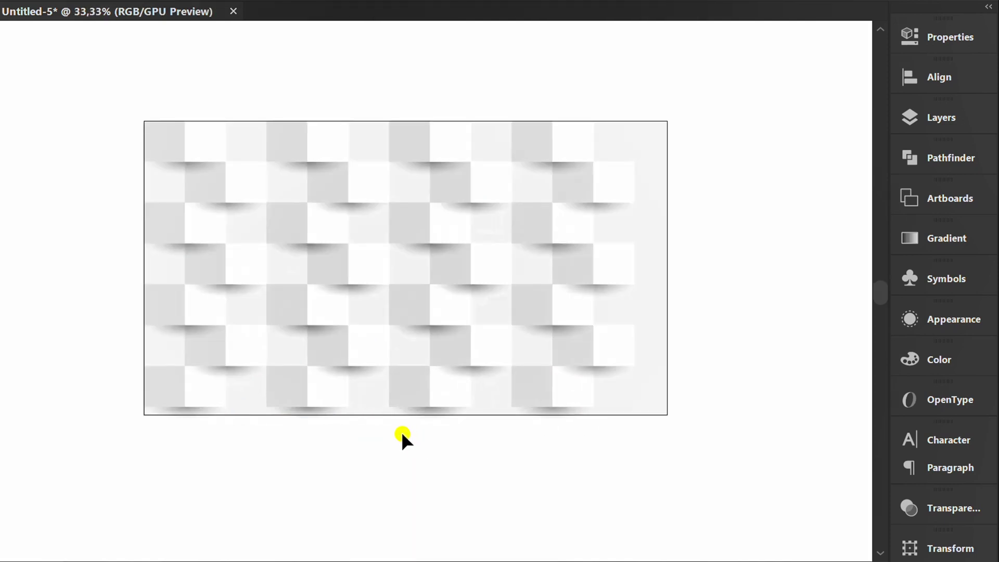
click(317, 401)
key(Delete)
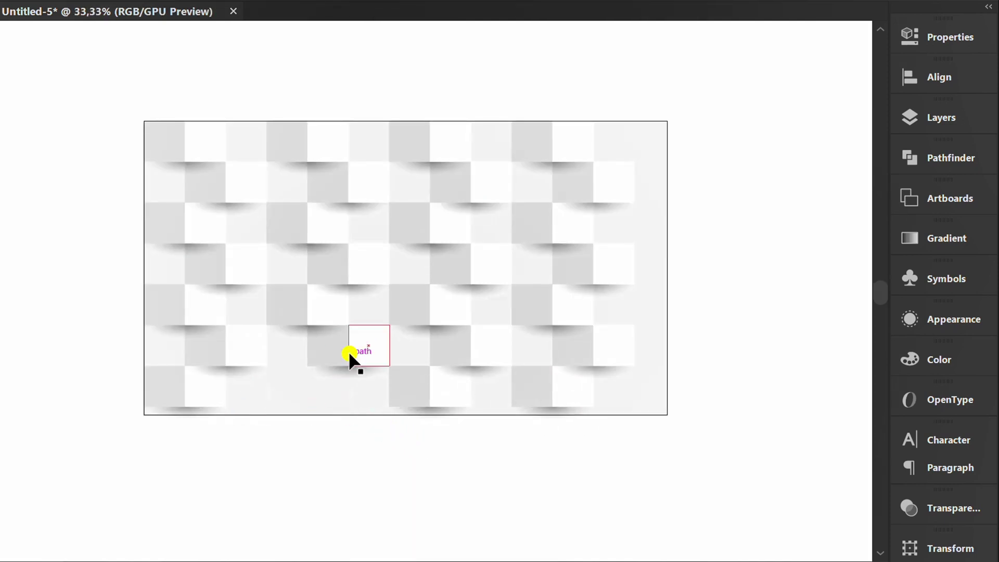
click(349, 351)
key(Delete)
click(430, 315)
key(Delete)
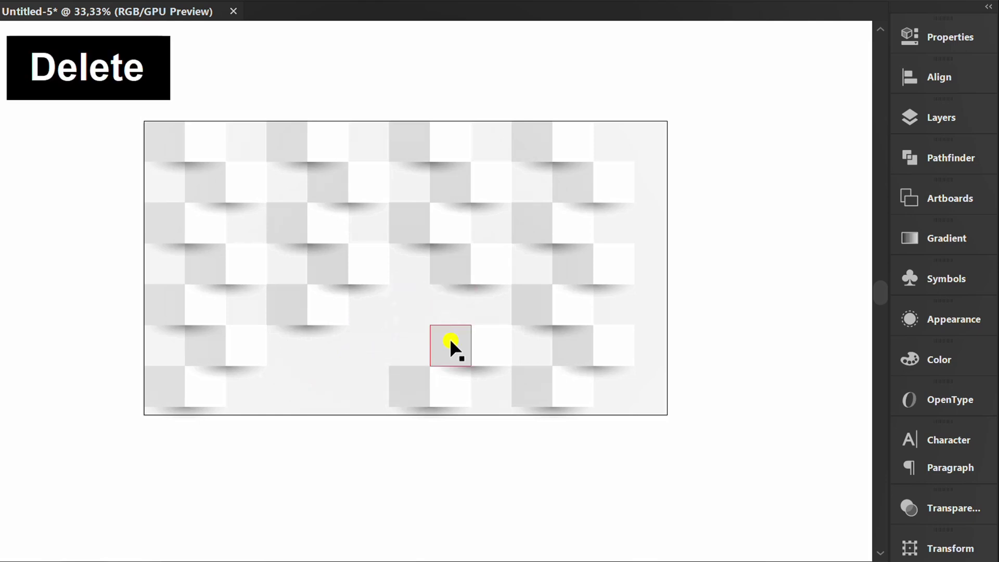
click(450, 343)
key(Delete)
click(432, 382)
key(Delete)
click(539, 313)
key(Delete)
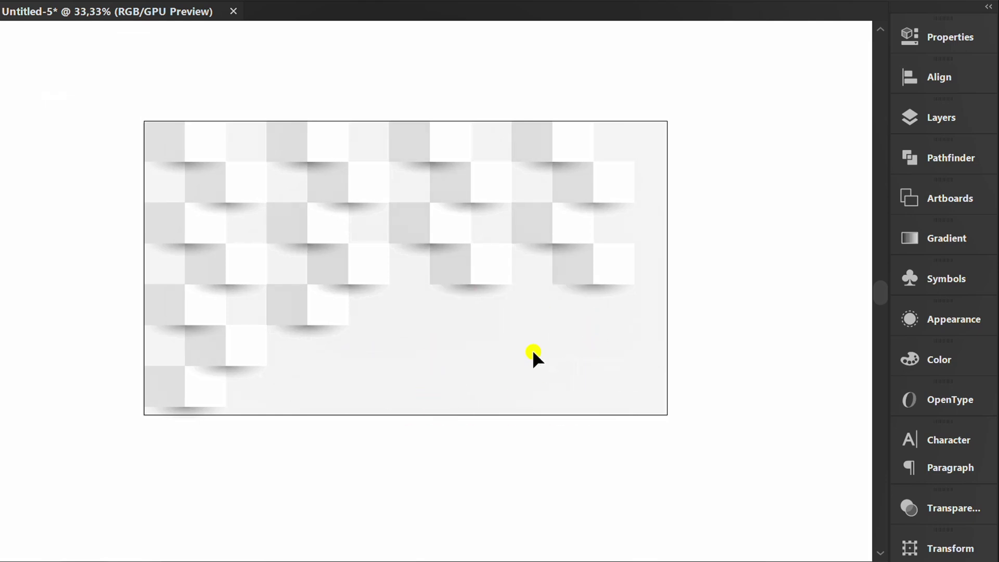
Delete the third and fourth square pairs in the fourth row and the last pair in the third and second rows, forming a diagonal edge
click(480, 279)
key(Delete)
click(580, 270)
key(Delete)
click(566, 239)
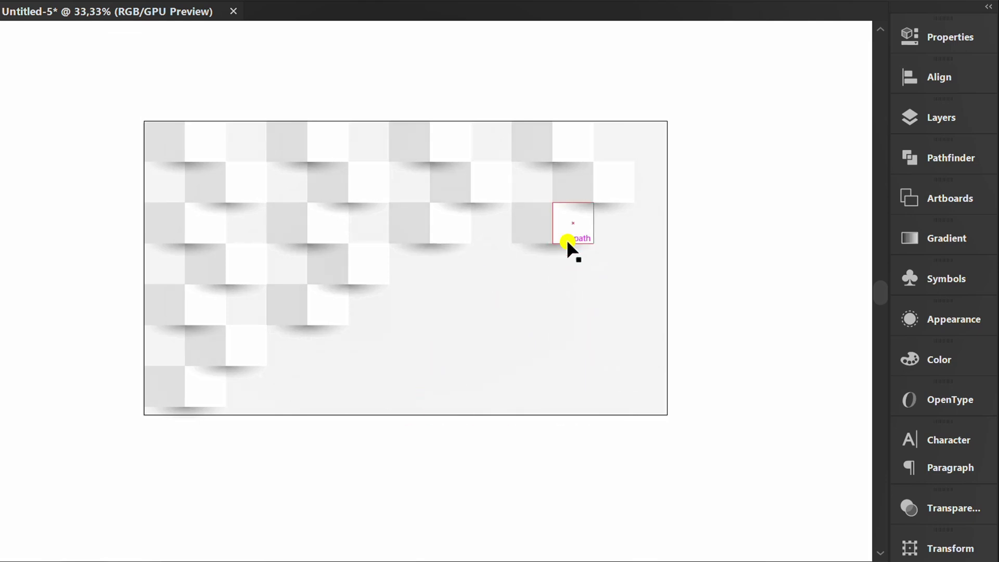
key(Delete)
click(593, 205)
key(Delete)
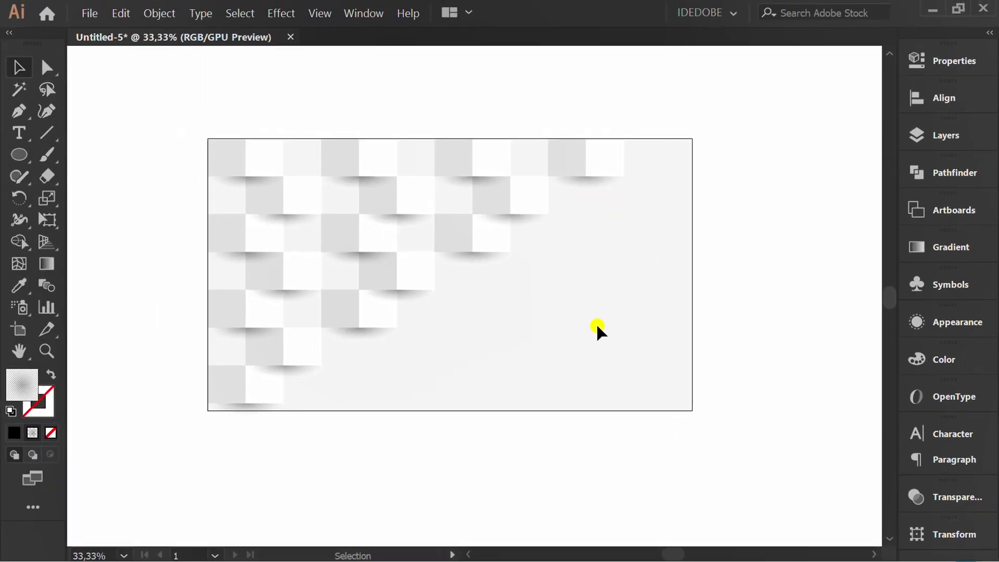
key(ctrl+plus)
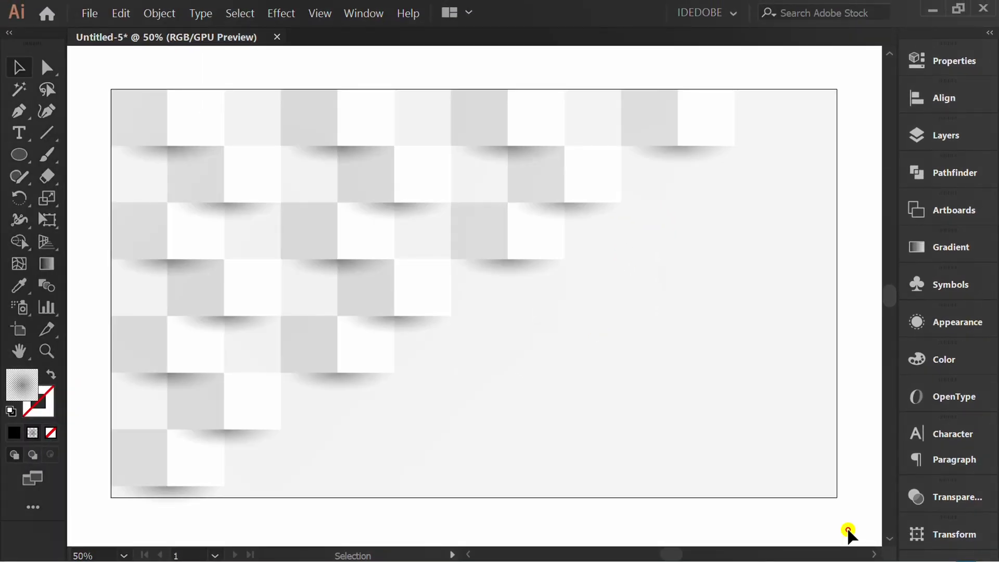